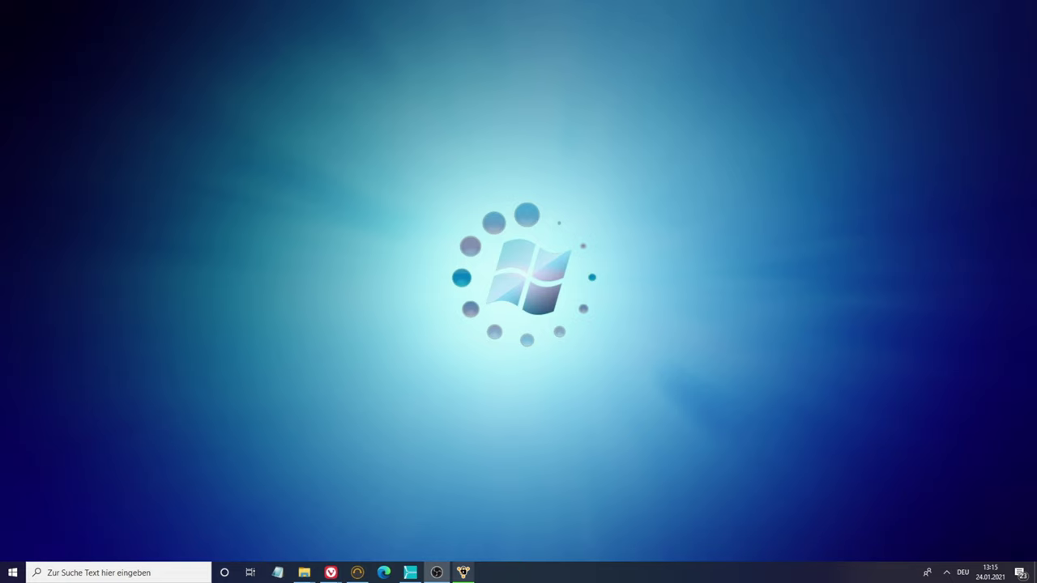
Open Powerpoint_1a.pptx from the Desktop\Powerpoint folder in File Explorer
mouse_move(304, 573)
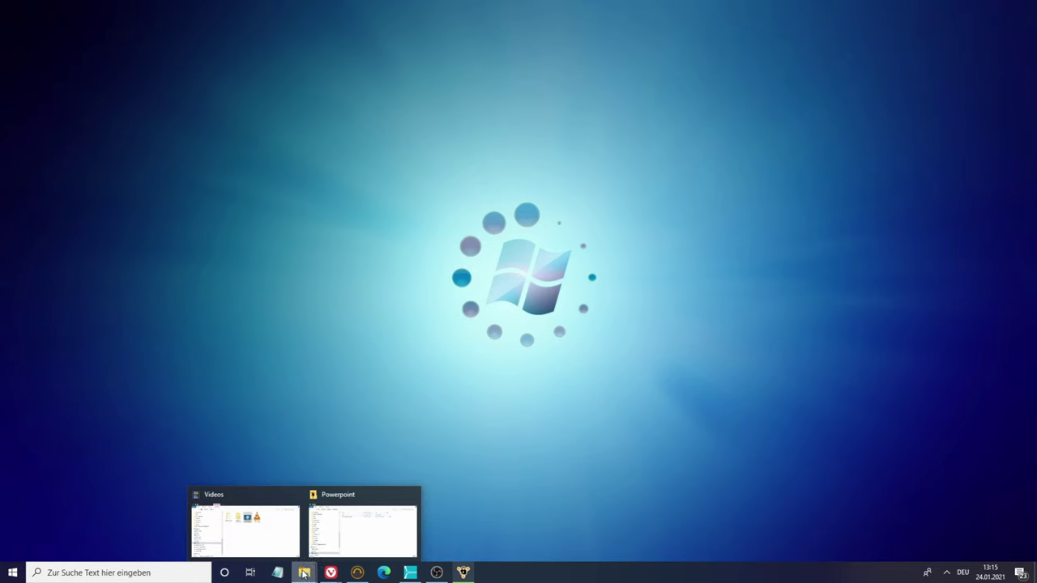
left_click(339, 541)
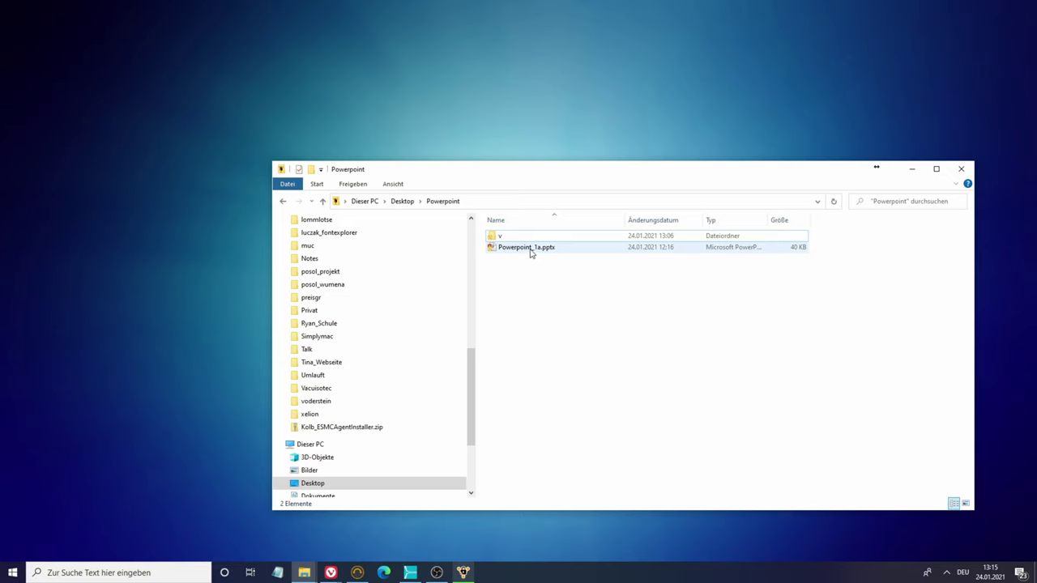
double_click(531, 251)
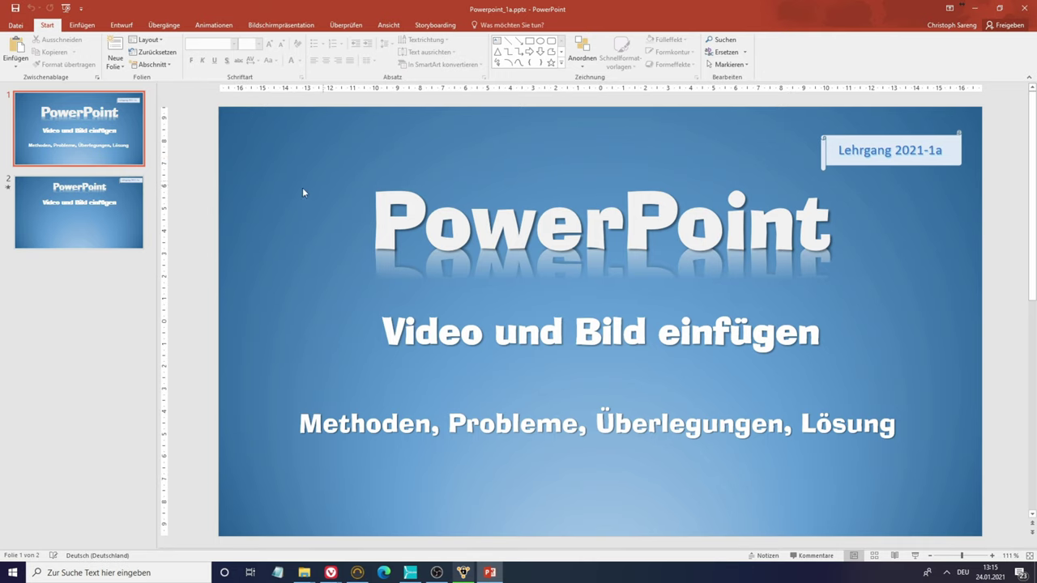
Go to slide 2, show the Einfügen commands and save the presentation
left_click(112, 227)
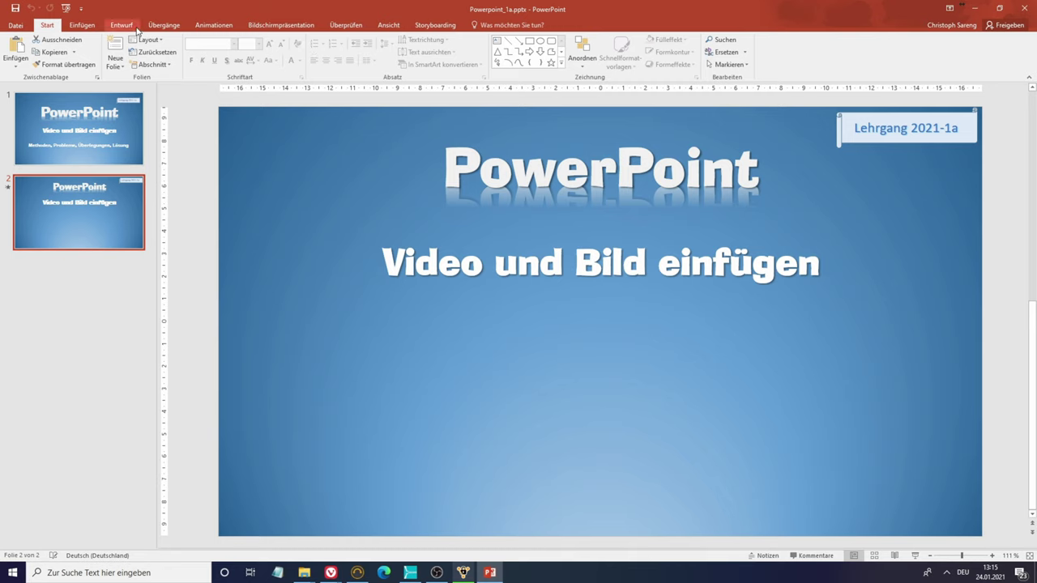
left_click(82, 27)
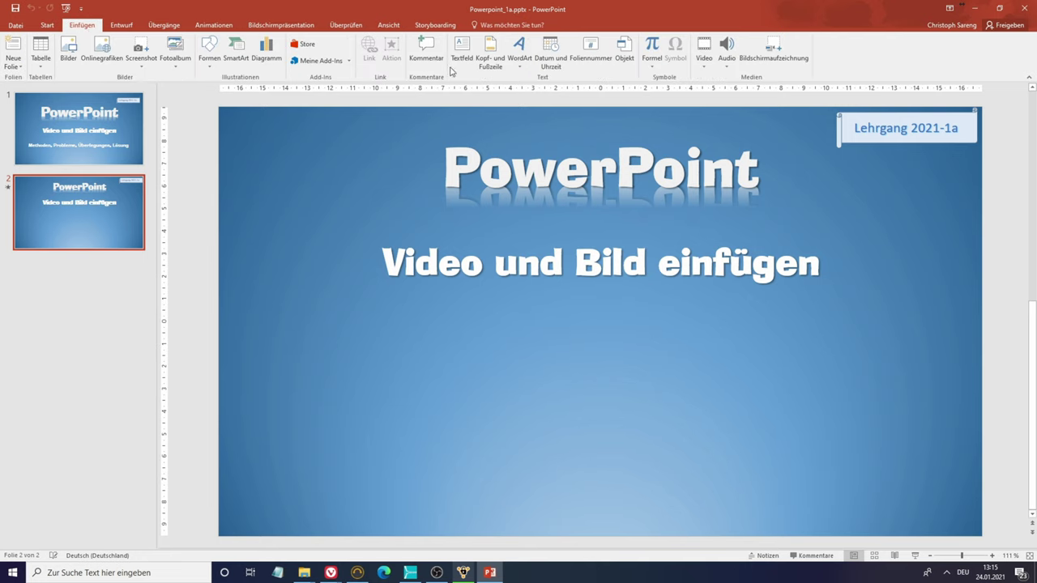
left_click(15, 9)
Confirm in File Explorer that Powerpoint_1a.pptx is 40 KB, then return to PowerPoint
left_click(304, 573)
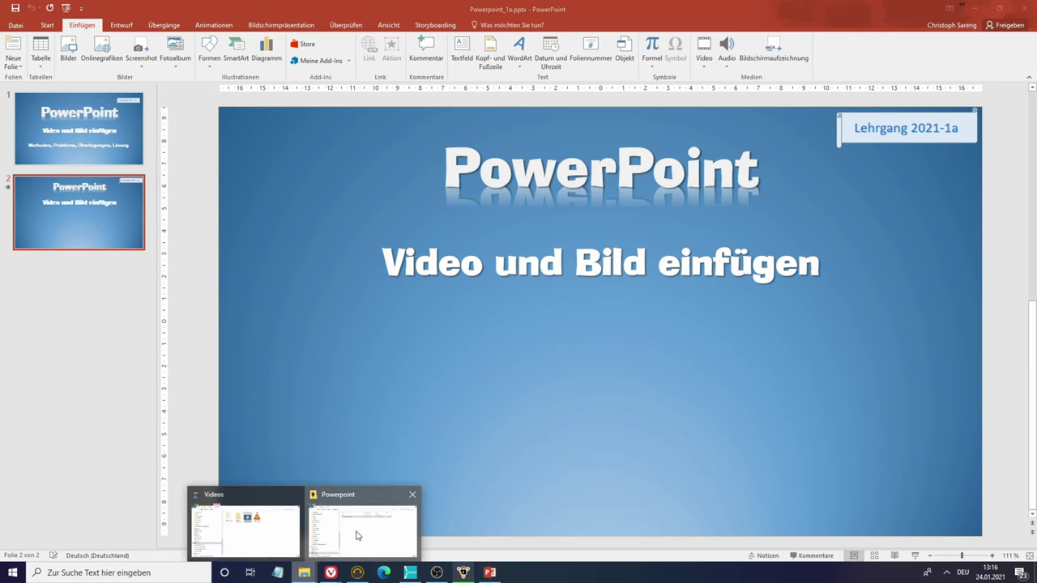
left_click(357, 535)
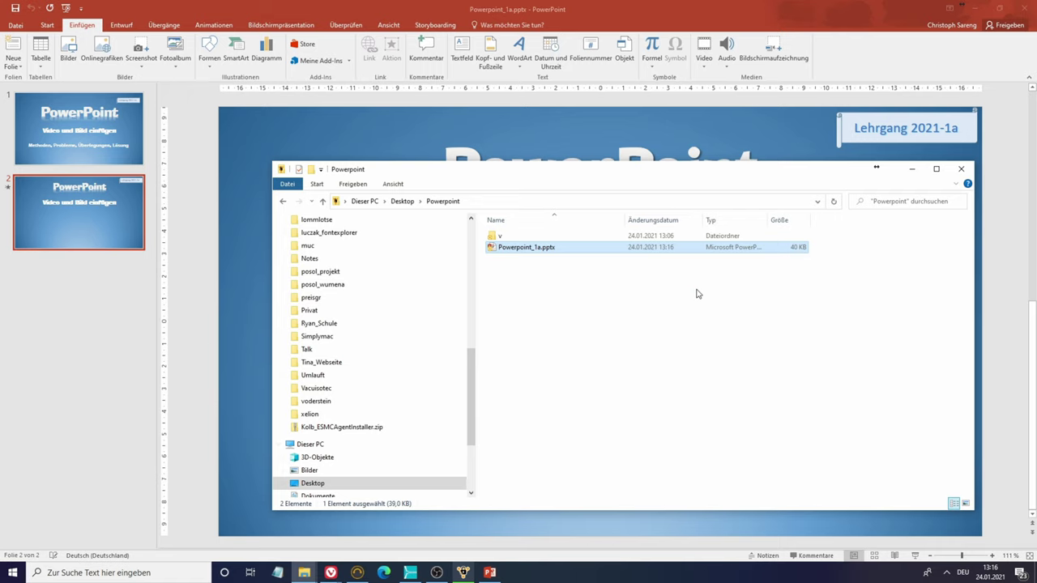
left_click(868, 67)
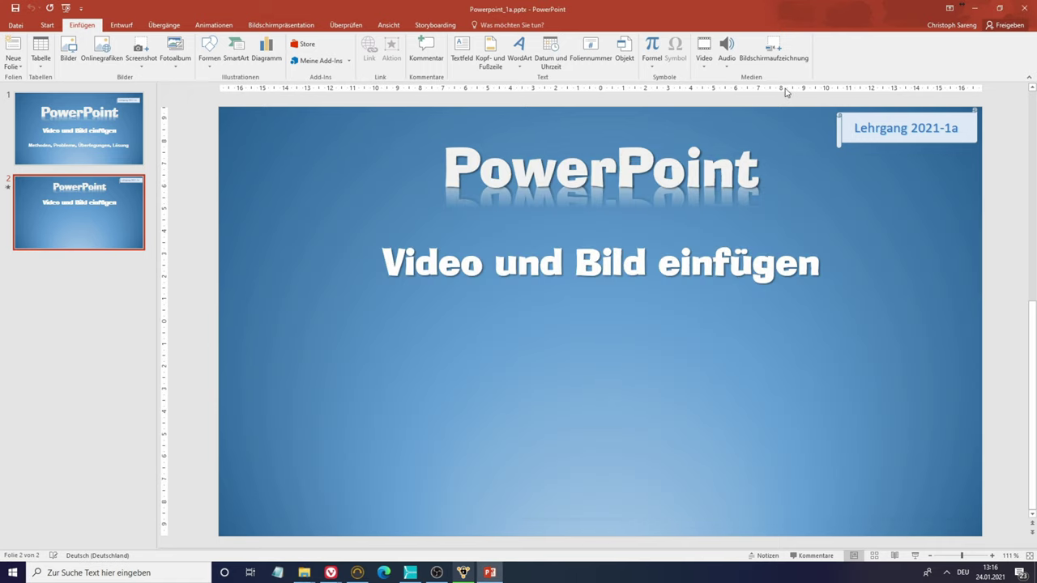
Insert the Unbenannt.mp4 video from the v folder onto slide 2
left_click(704, 67)
left_click(717, 91)
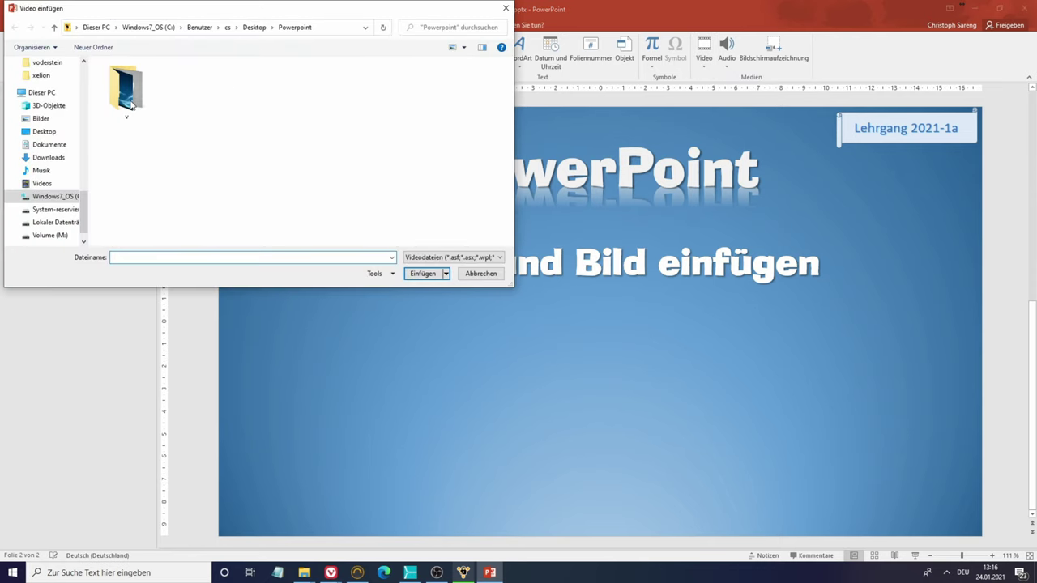
double_click(130, 104)
left_click(190, 117)
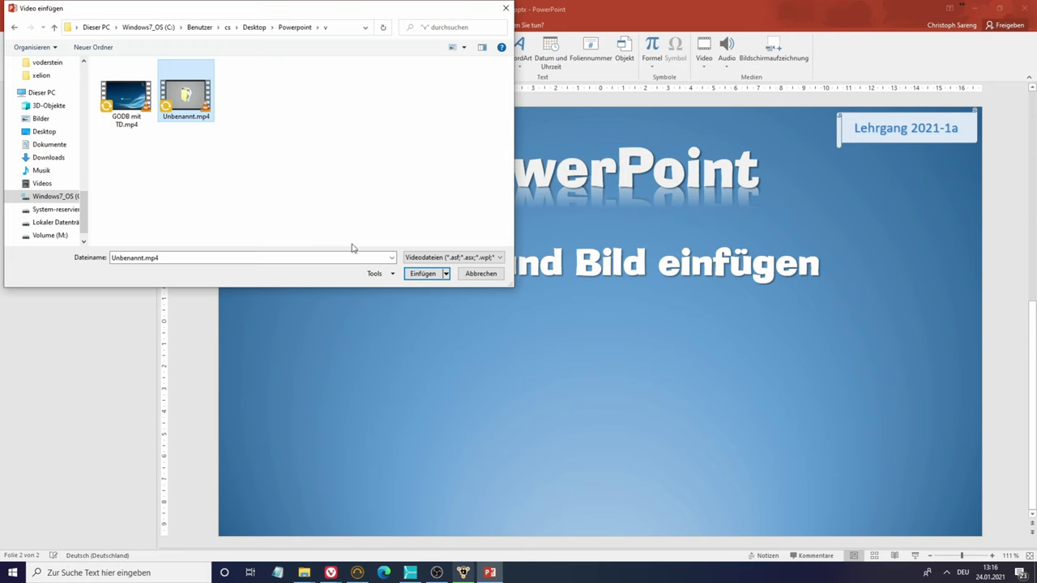
left_click(422, 273)
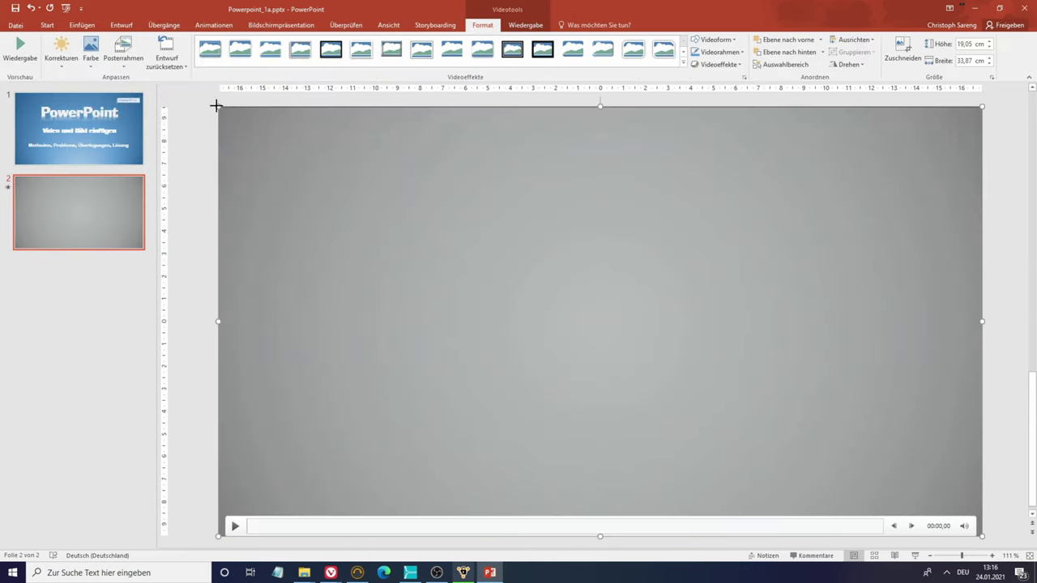
Shrink the video to 15.78 × 8.87 cm below the title and save
left_click_drag(216, 105, 625, 393)
mouse_move(808, 421)
left_mouse_down()
mouse_move(709, 400)
mouse_move(613, 398)
left_mouse_up()
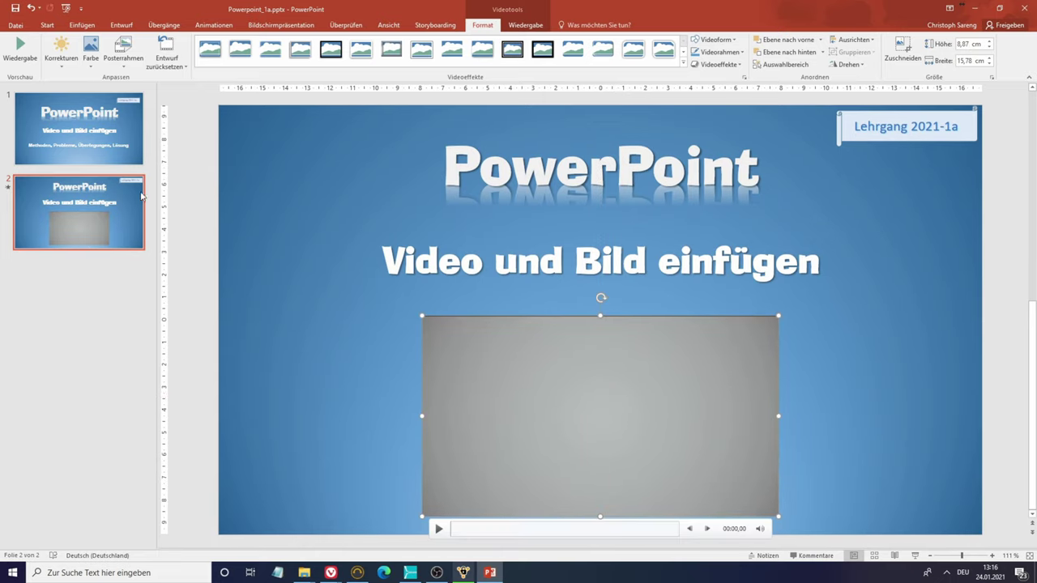
left_click(15, 8)
mouse_move(306, 569)
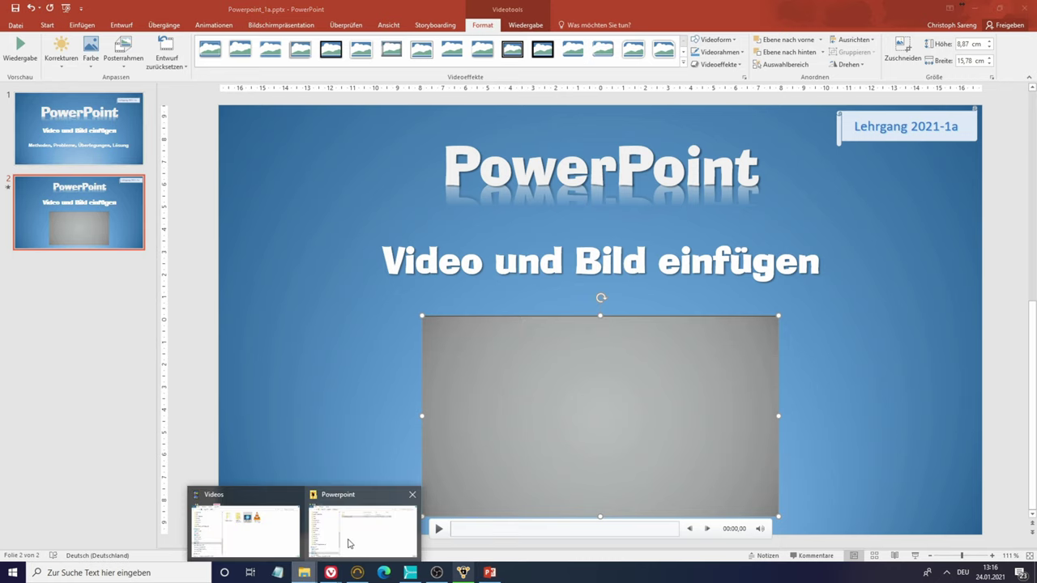
left_click(350, 544)
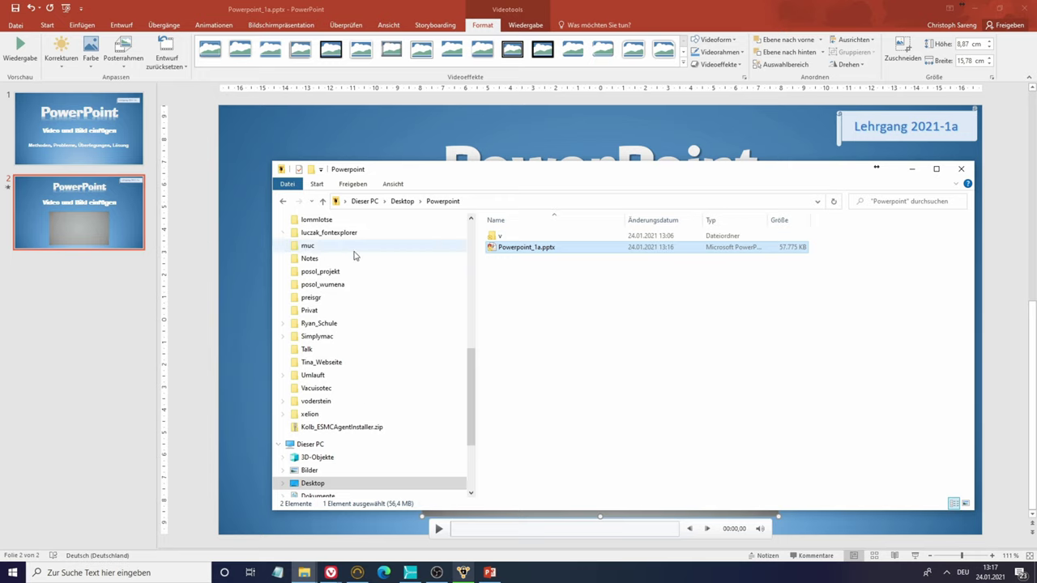
left_click(256, 292)
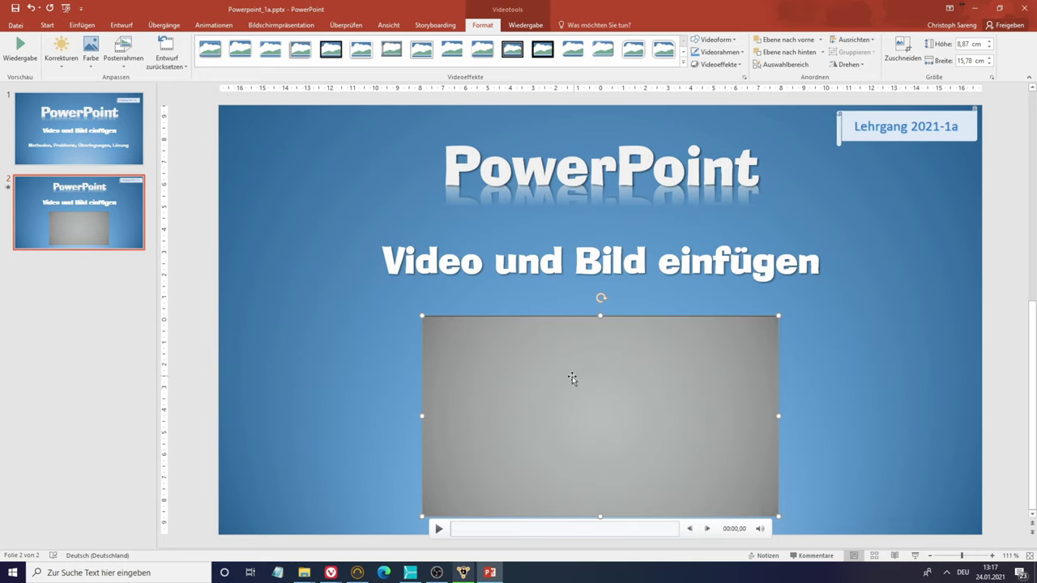
Delete the Unbenannt.mp4 video and insert GODB mit TD.mp4 from this computer instead
key("Delete")
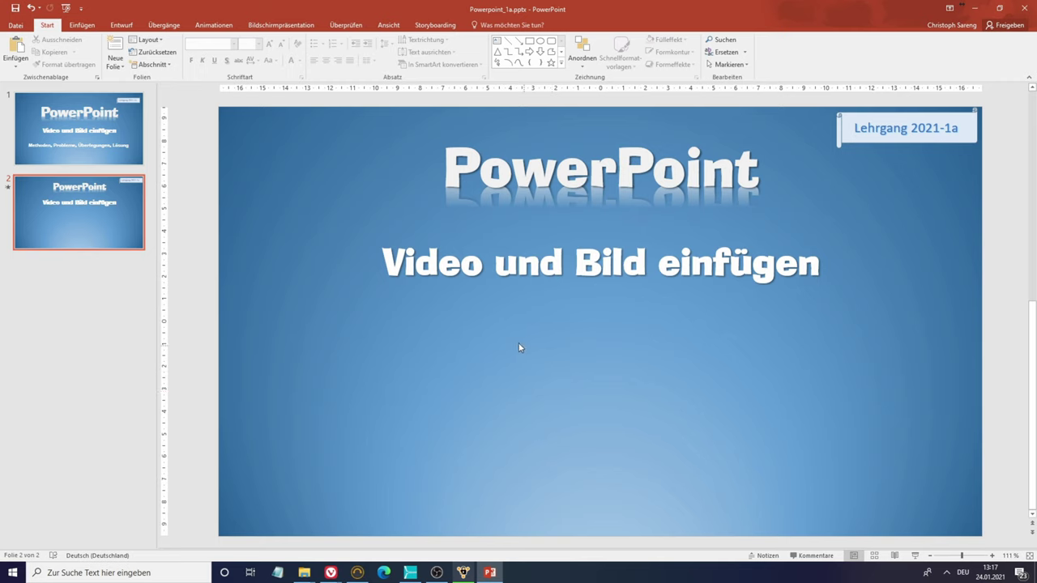
left_click(81, 25)
left_click(705, 57)
left_click(717, 94)
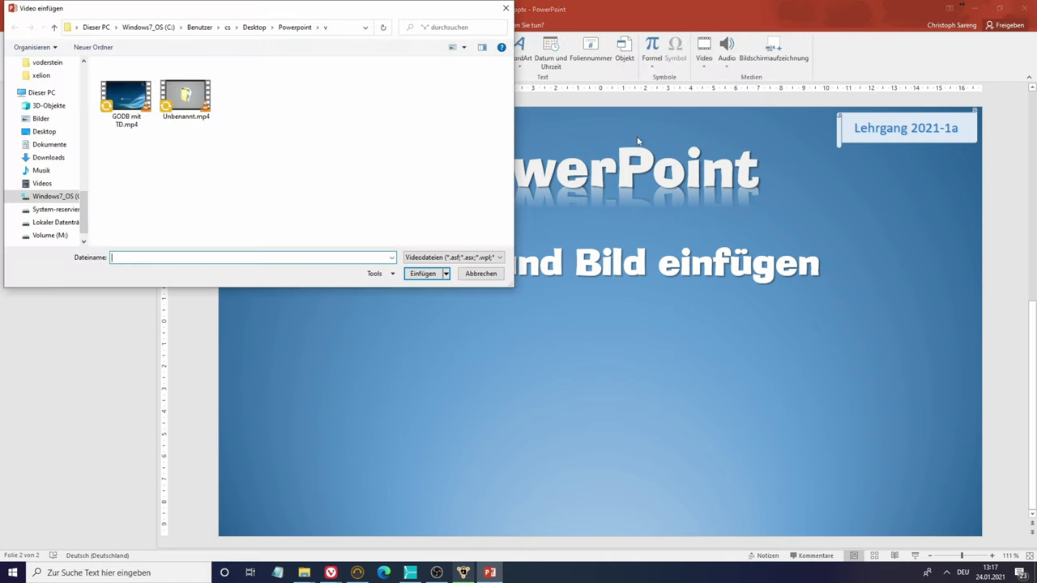
left_click(126, 105)
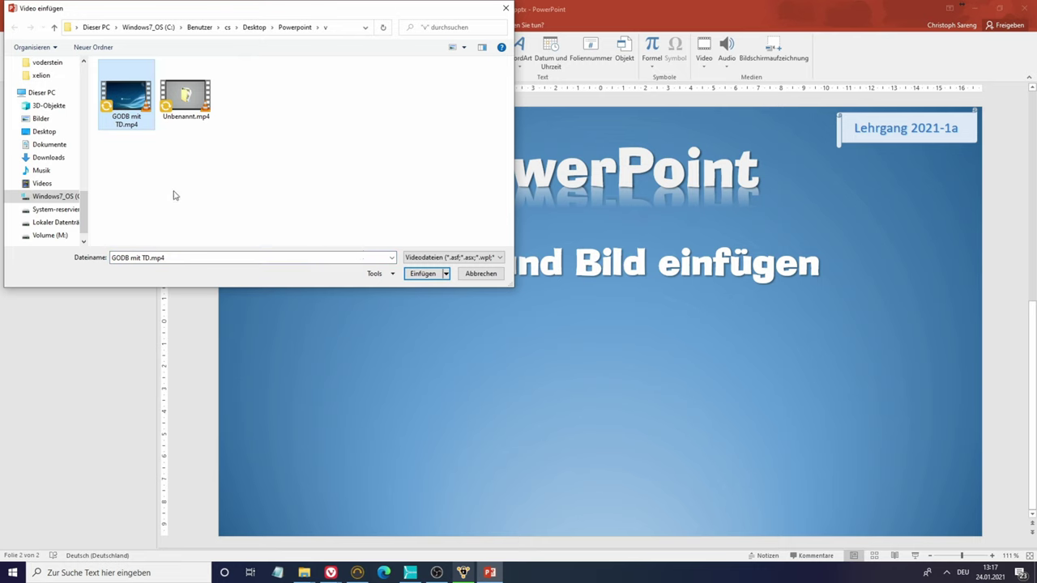
left_click(433, 274)
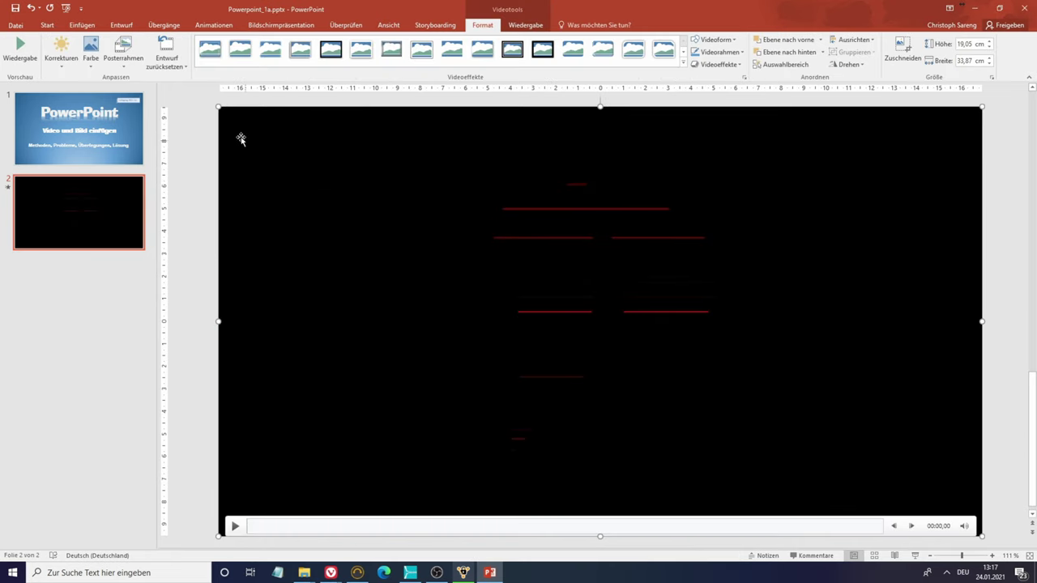
Resize the new video to 13.16 × 7.4 cm, centre it below the title, and save
left_click_drag(215, 104, 684, 458)
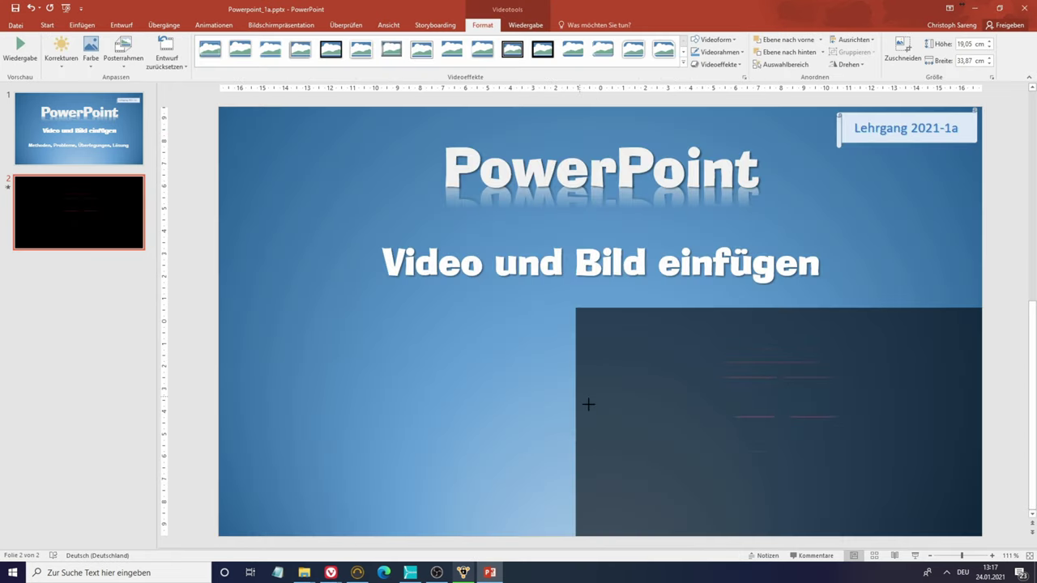
left_click_drag(797, 448, 609, 406)
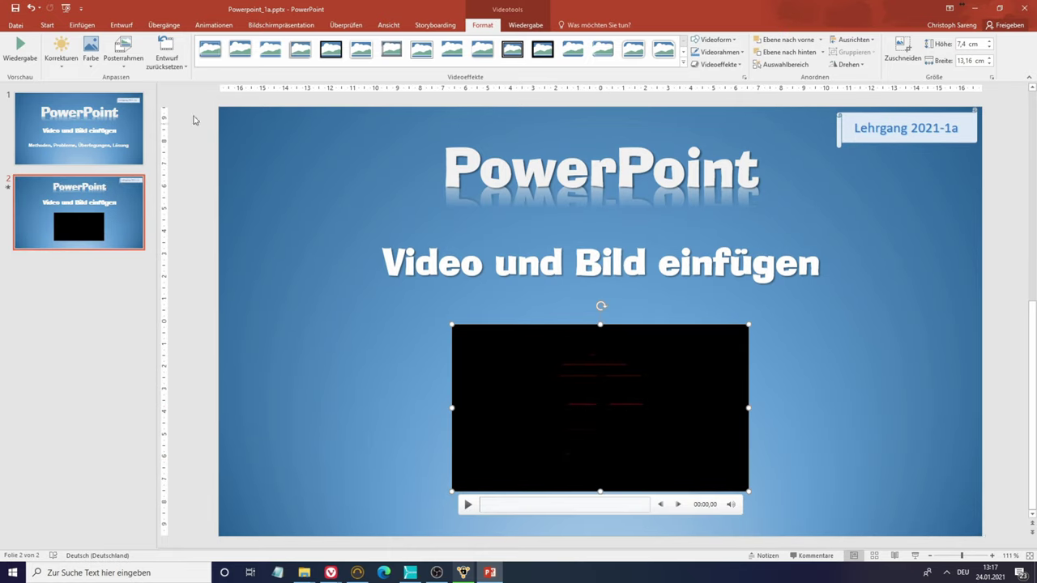
left_click(17, 8)
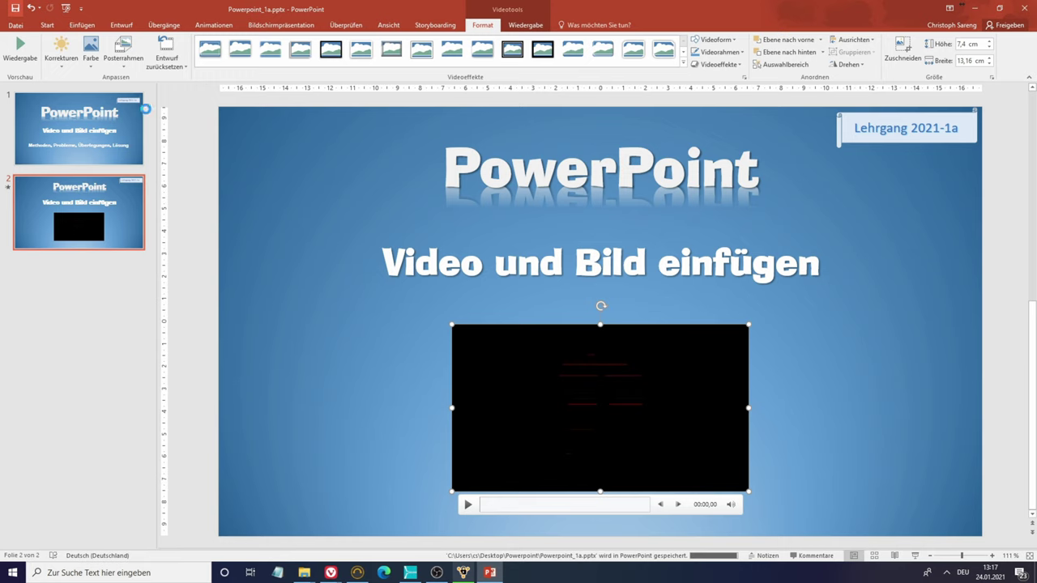
Check in File Explorer that Powerpoint_1a.pptx now measures 1,928,432 KB
mouse_move(312, 575)
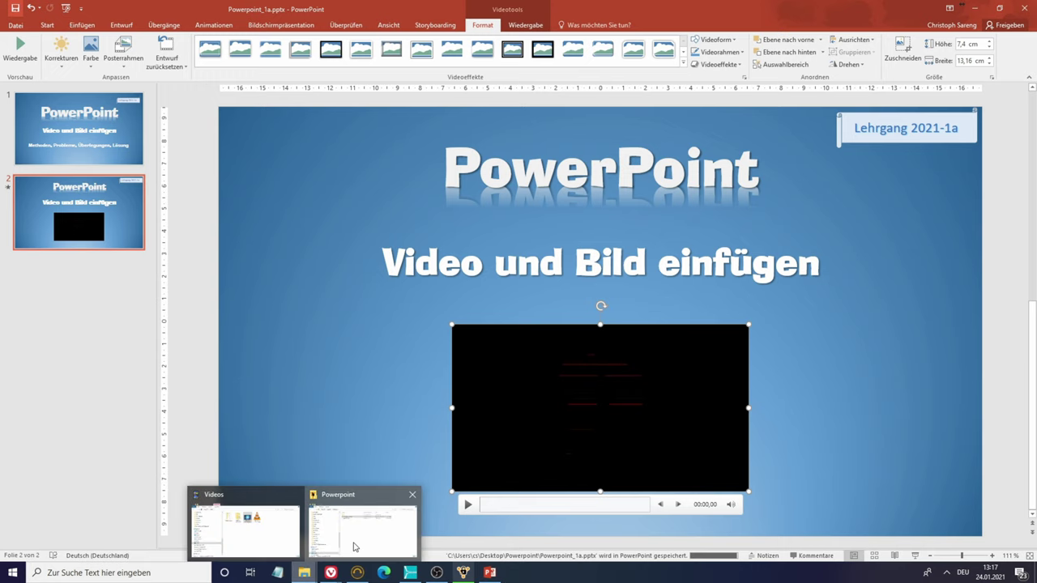
left_click(352, 543)
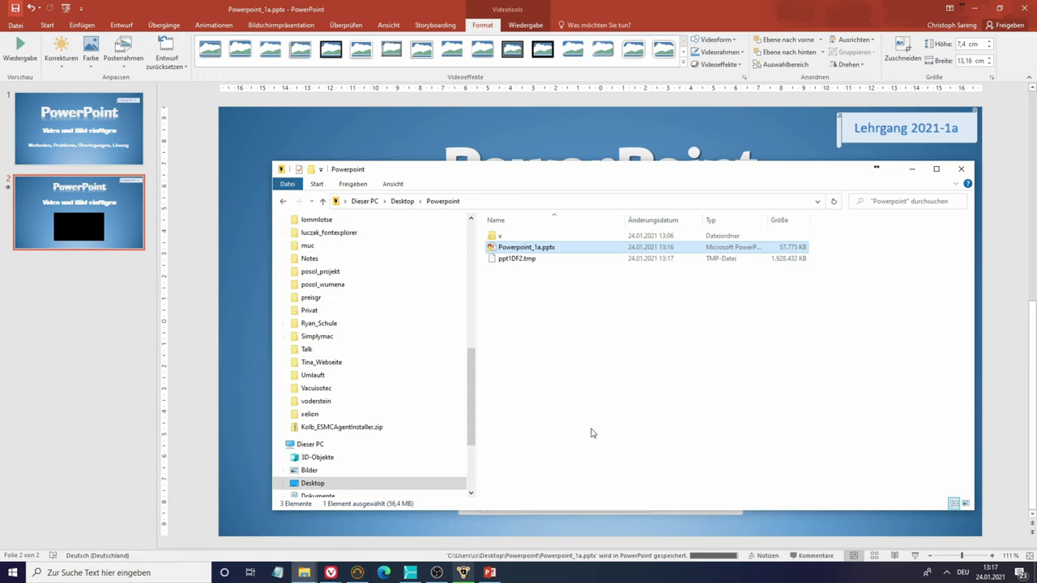
left_click(666, 383)
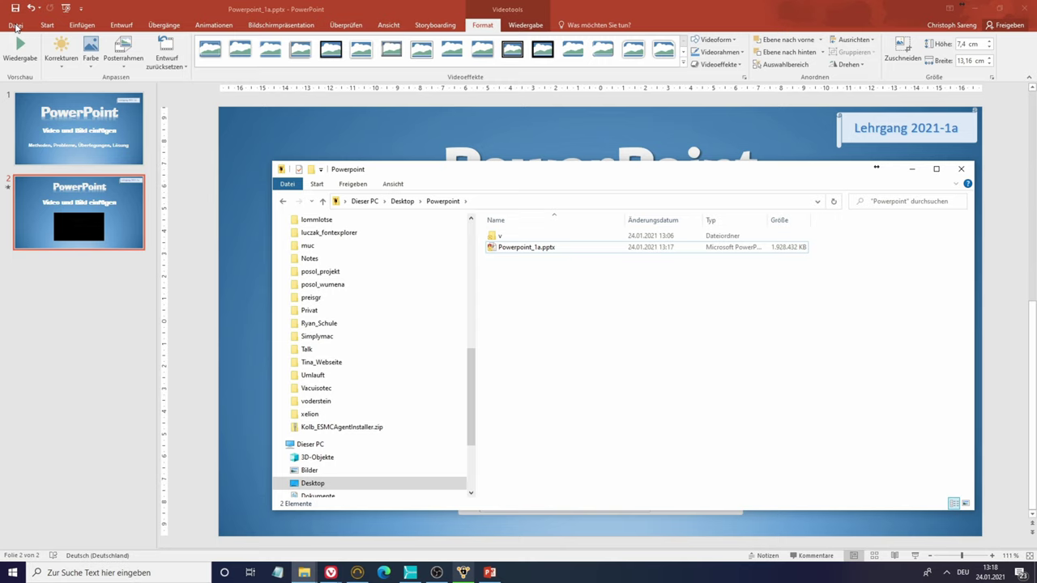
Save a copy as Powerpoint_2a.pptx in the Desktop Powerpoint folder
left_click(16, 27)
left_click(16, 25)
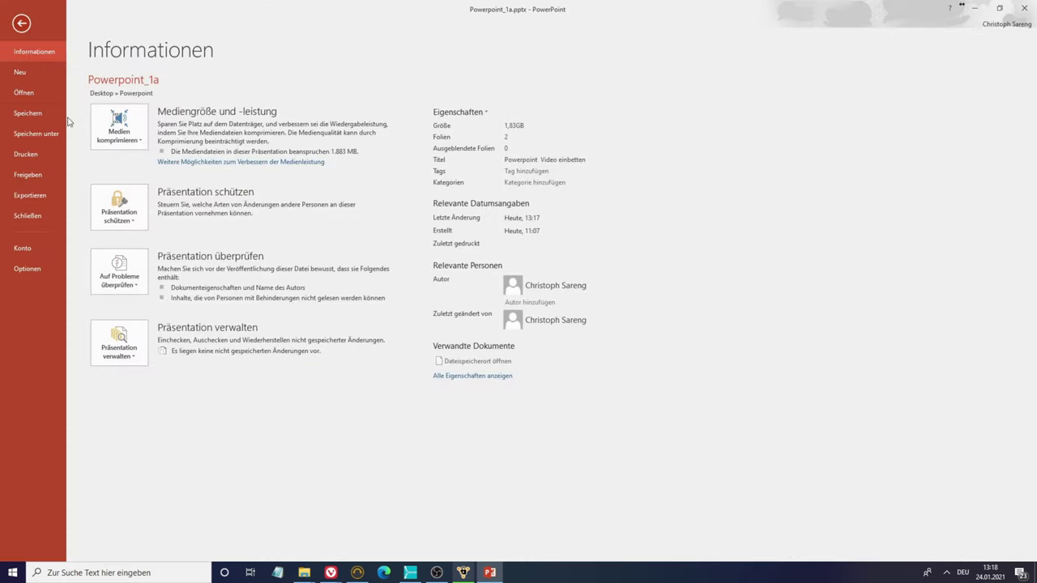
left_click(36, 134)
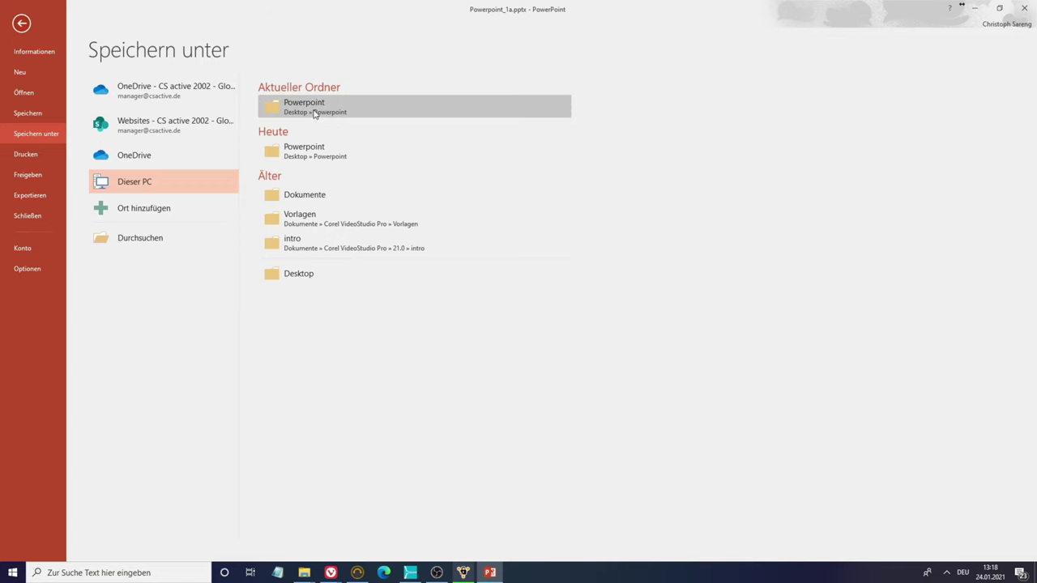
left_click(316, 110)
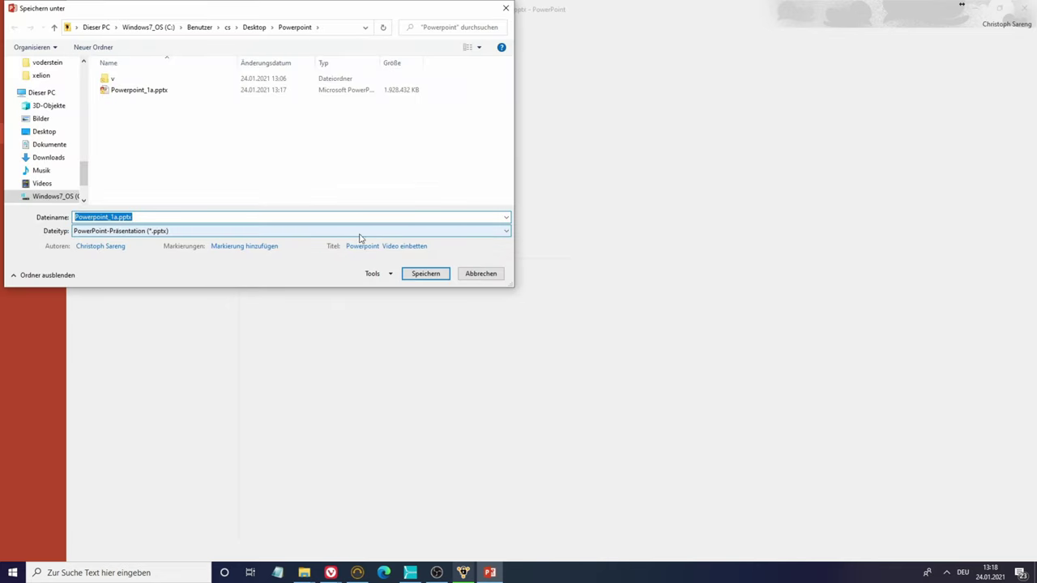
left_click(113, 217)
key("BackSpace")
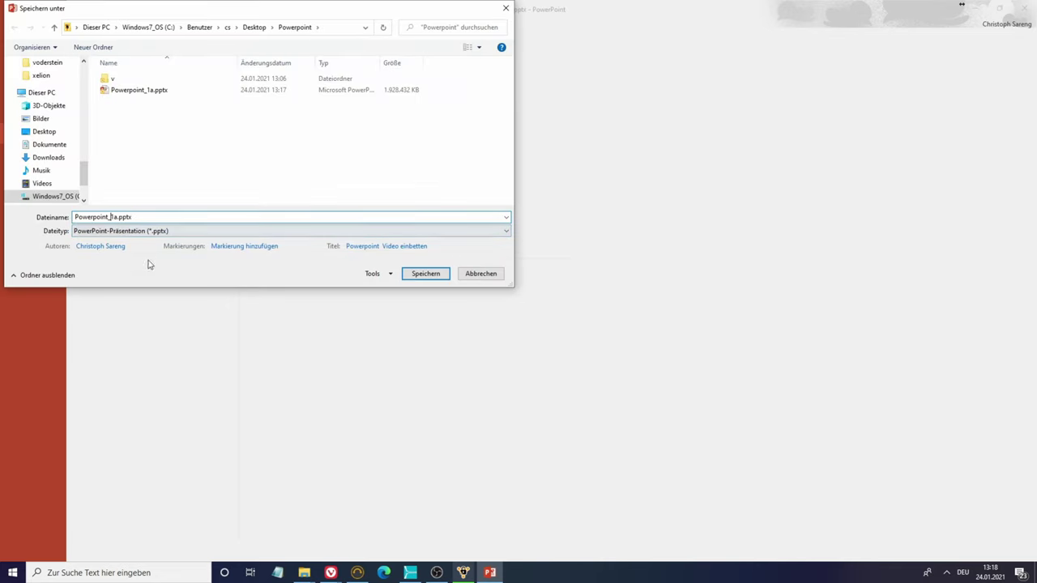
type("2")
left_click(424, 275)
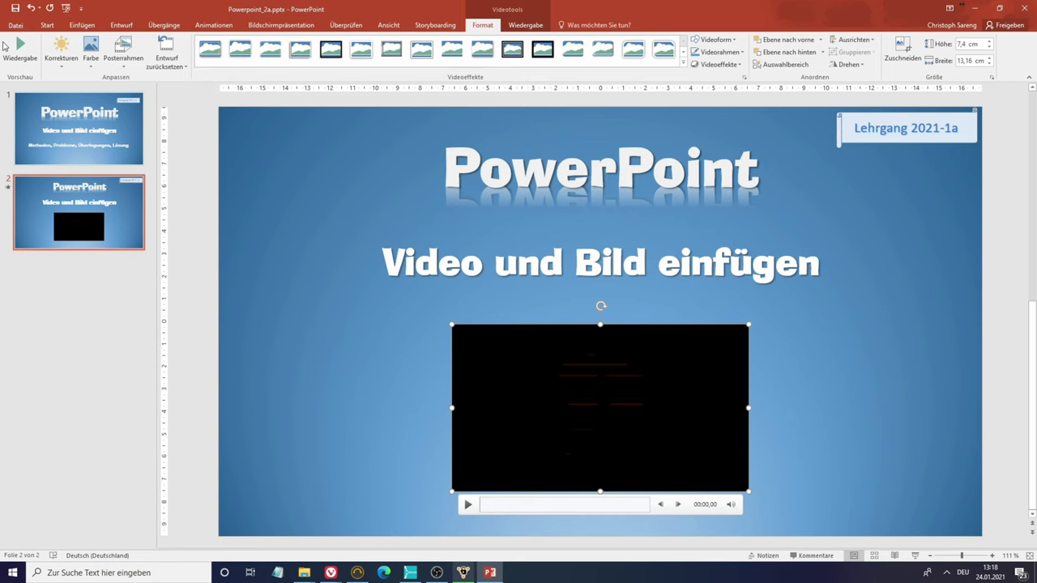
Review the Info page's 1,883 MB media and confirm Powerpoint_2a.pptx is 1,928,432 KB in Explorer
left_click(11, 26)
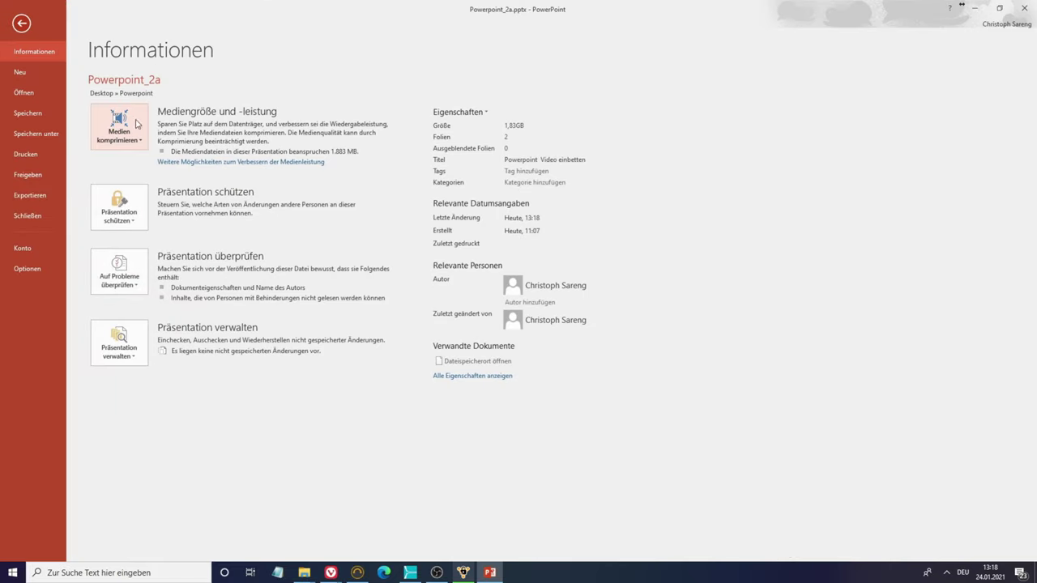
left_click(21, 23)
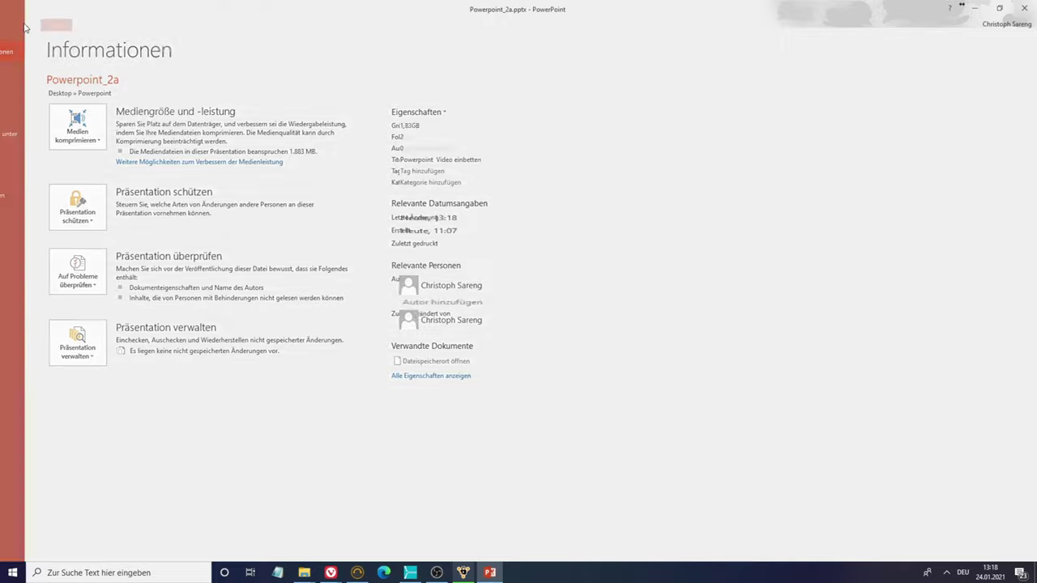
left_click(11, 25)
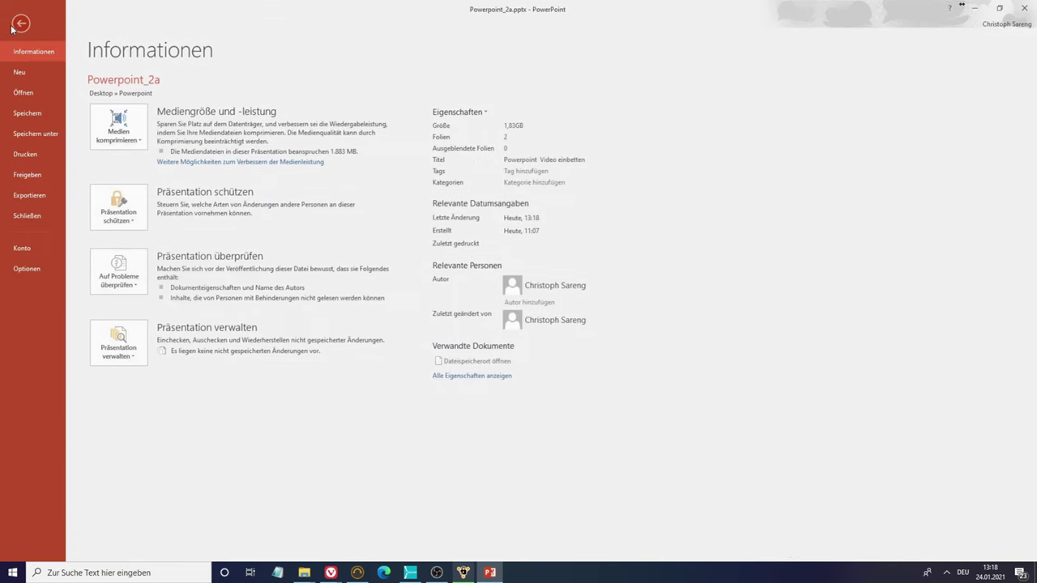
mouse_move(304, 571)
left_click(349, 551)
left_click(561, 260)
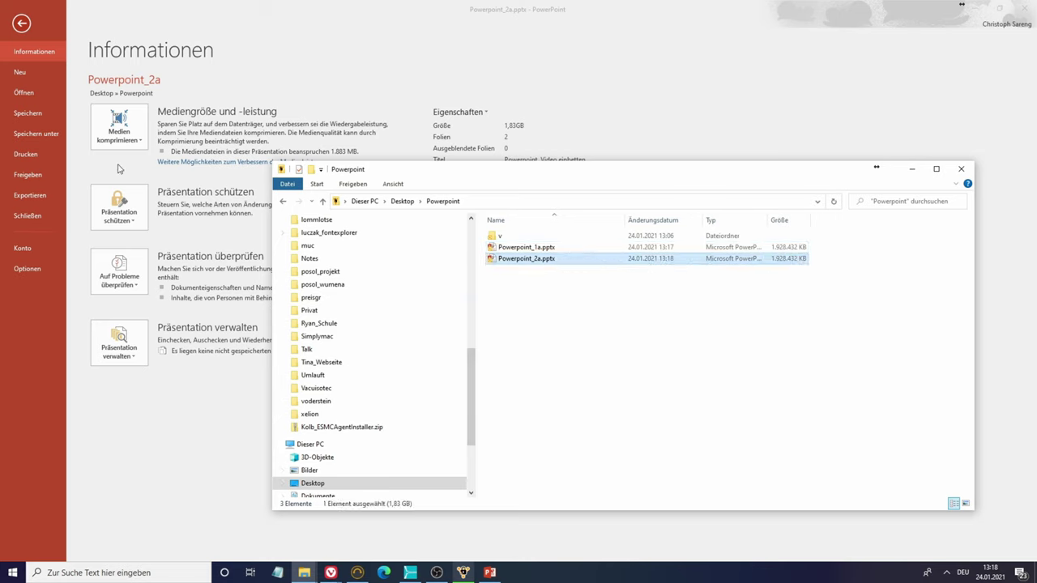
left_click(110, 132)
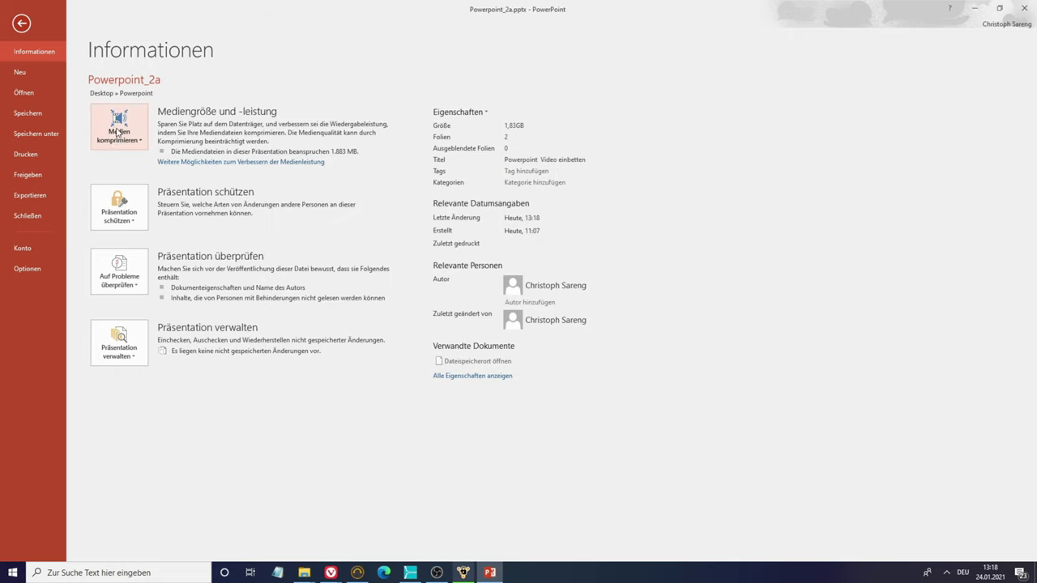
Compress the video at Präsentationsqualität, saving 1,640.2 MB, and close the report
left_click(119, 133)
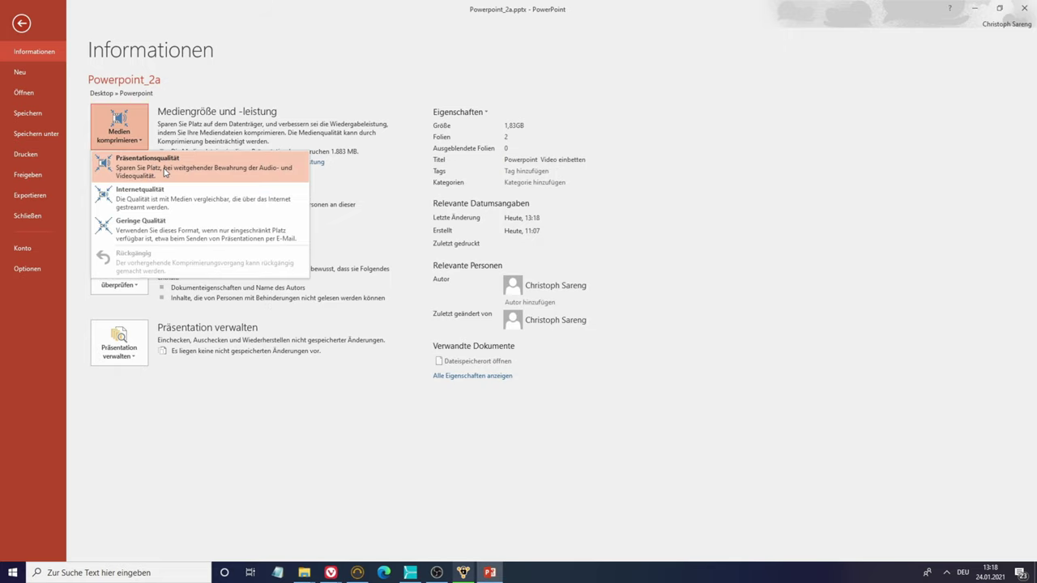
left_click(164, 172)
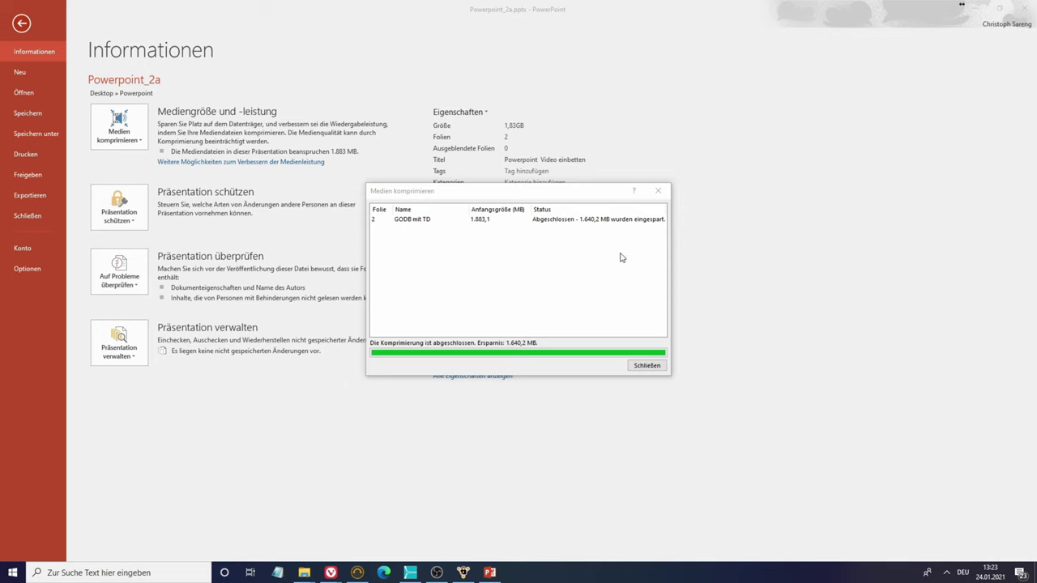
left_click(647, 366)
Check the smaller file in File Explorer, then return to the slide editor
mouse_move(304, 572)
left_click(351, 544)
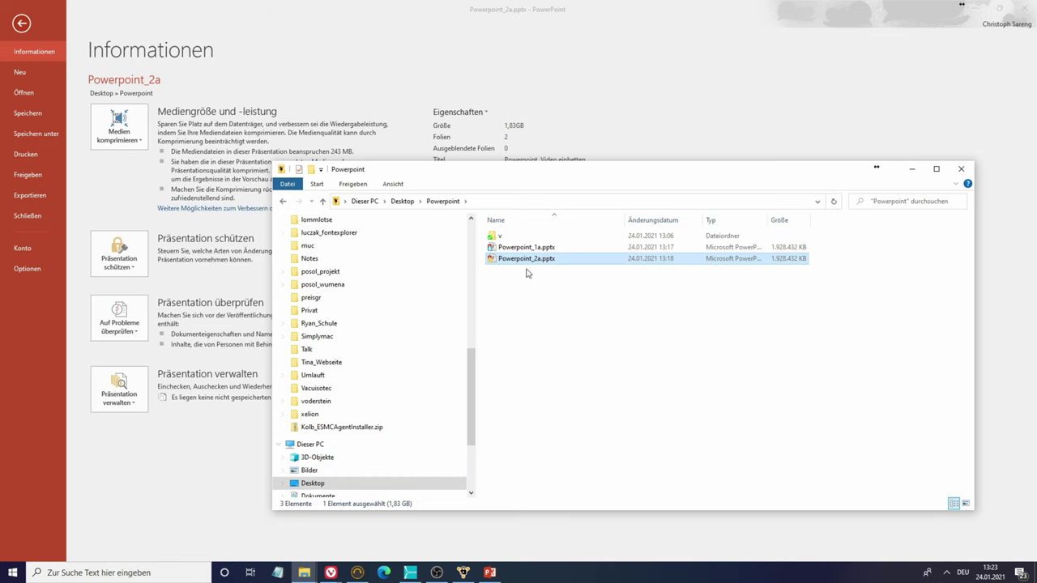
left_click(29, 26)
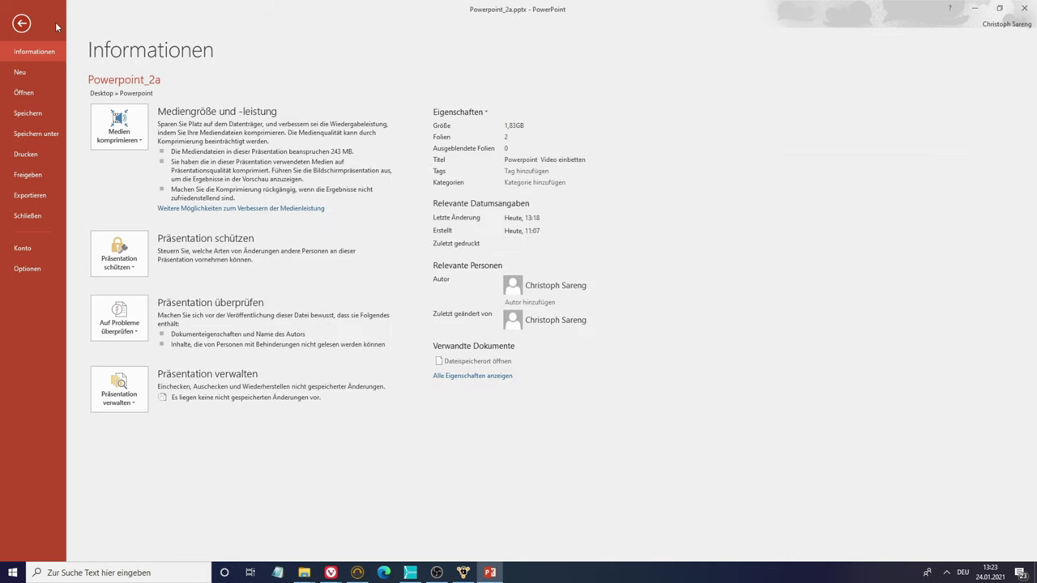
left_click(23, 25)
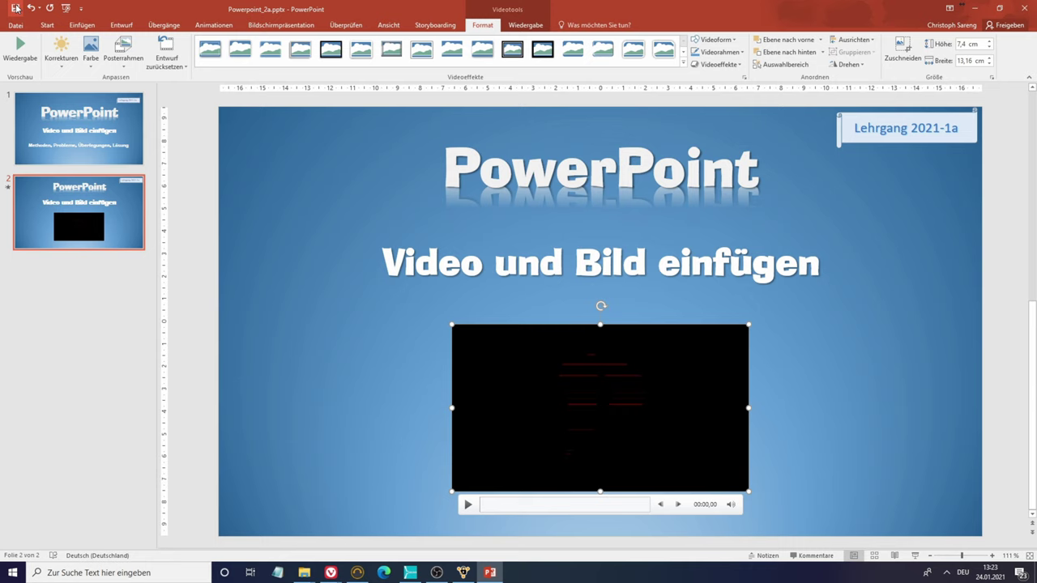
mouse_move(307, 572)
left_click(382, 533)
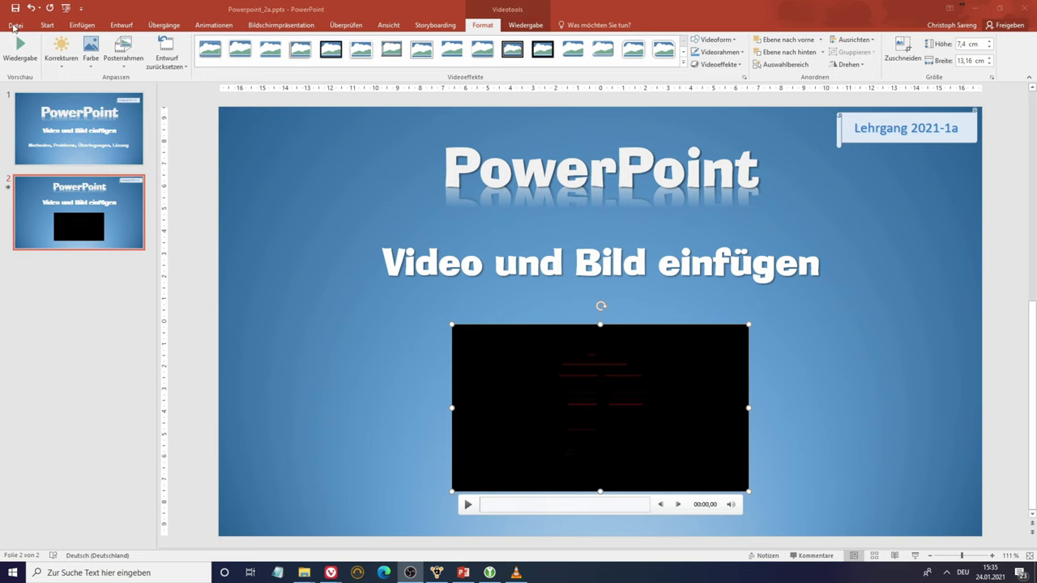
Look at the Medien komprimieren options, nudge the slide 2 video right, and reopen Info
left_click(13, 29)
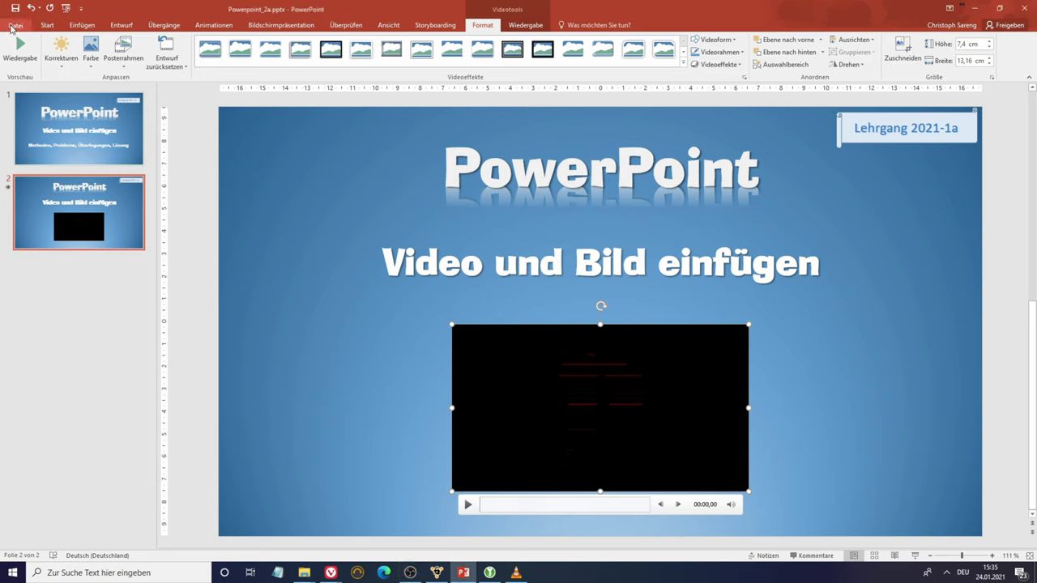
left_click(13, 26)
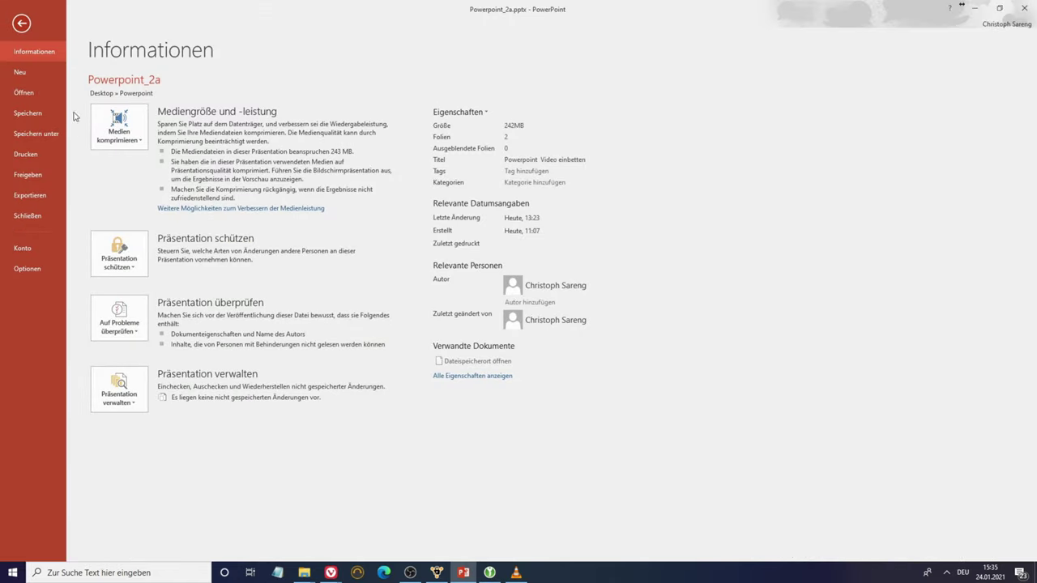
left_click(118, 132)
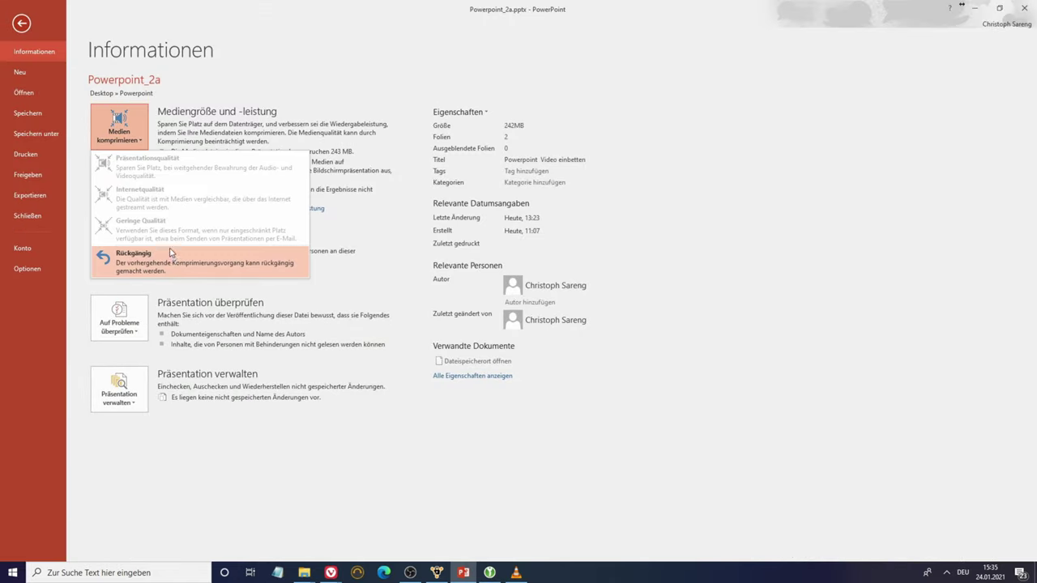
left_click(225, 71)
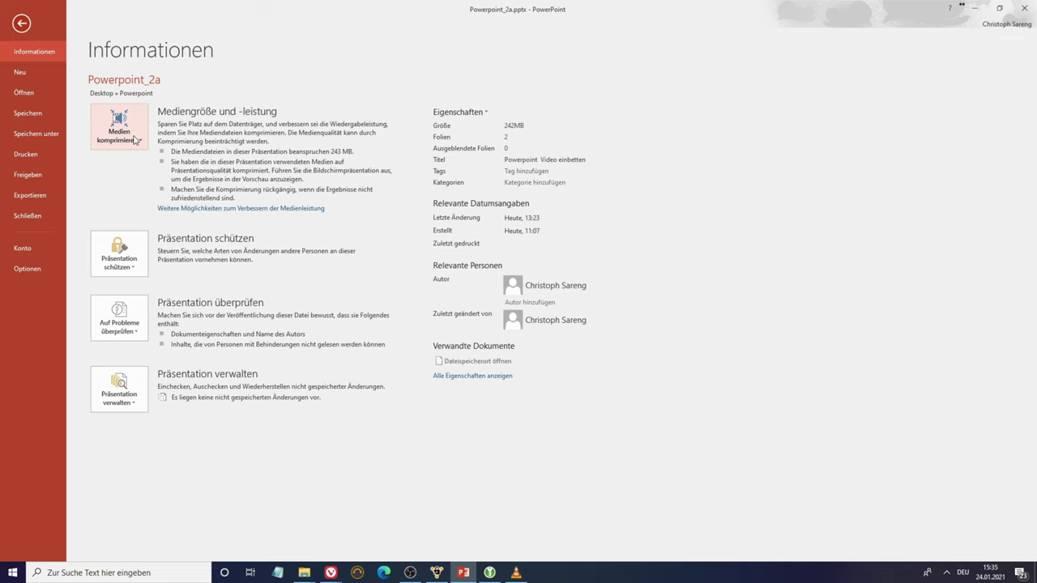
left_click(21, 23)
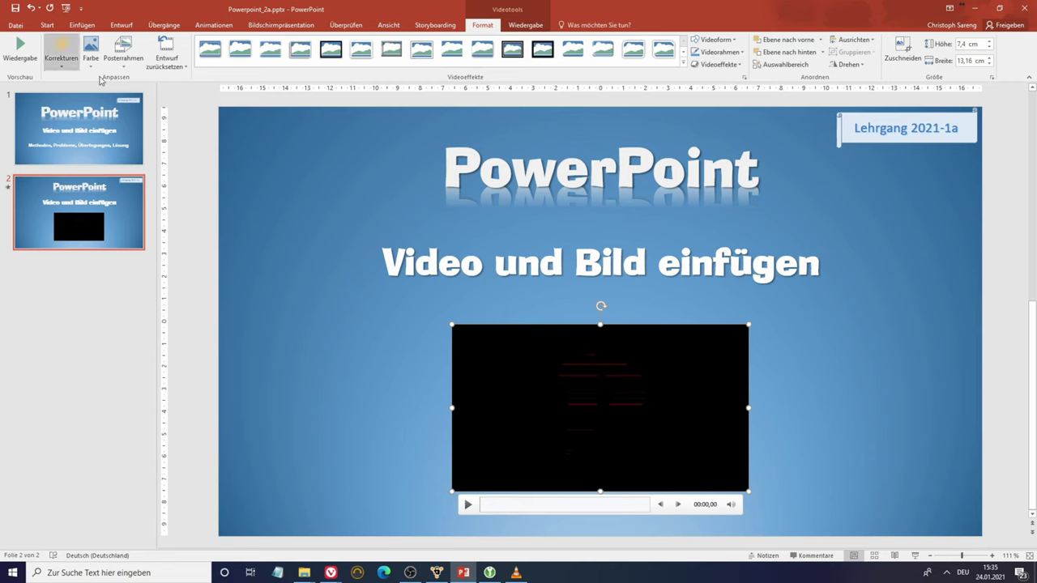
left_click_drag(666, 385, 679, 388)
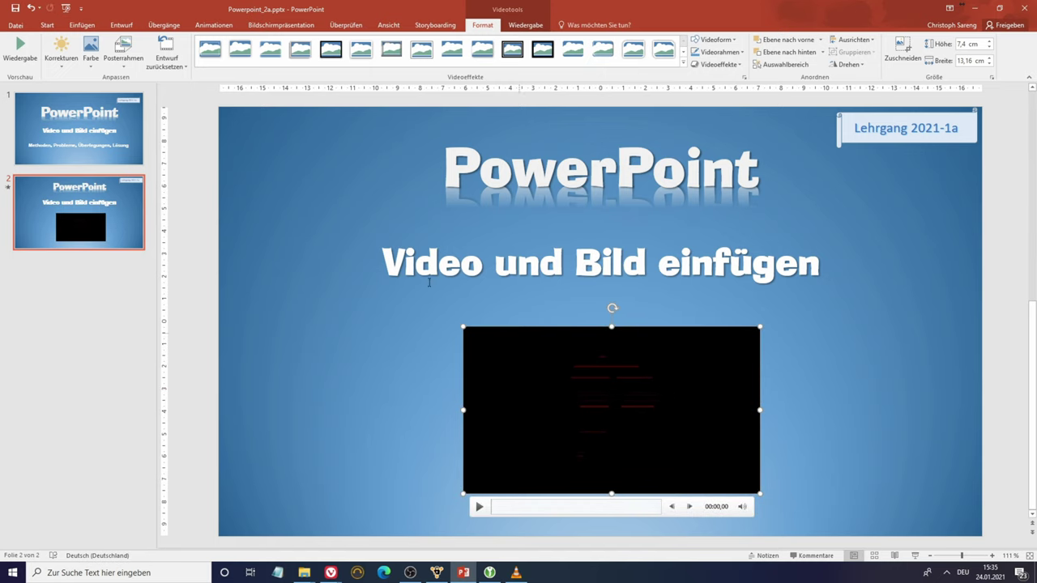
left_click(15, 25)
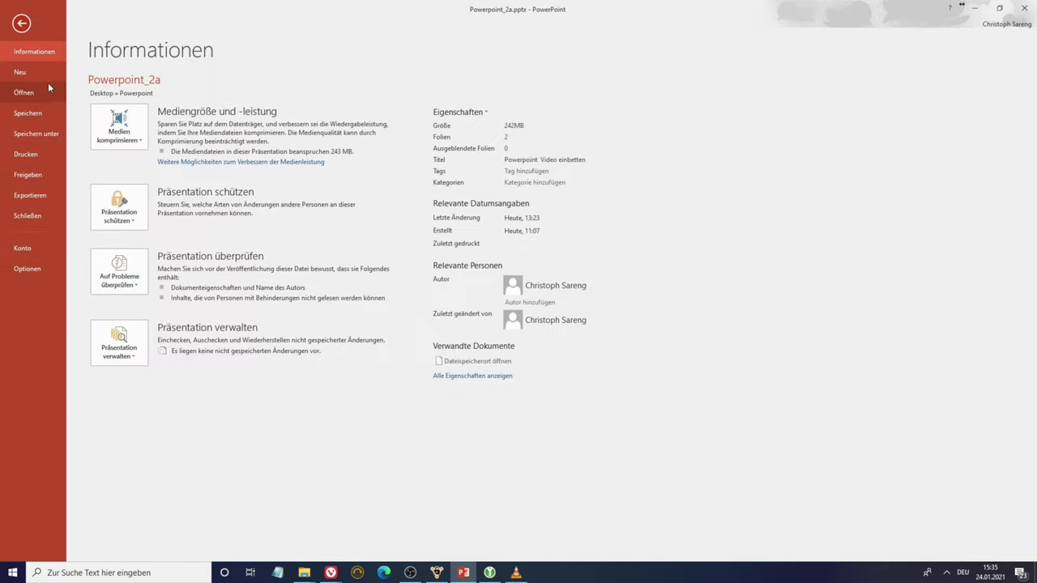
Compress the video again at Präsentationsqualität, saving 150.3 MB so media takes 93 MB
left_click(119, 135)
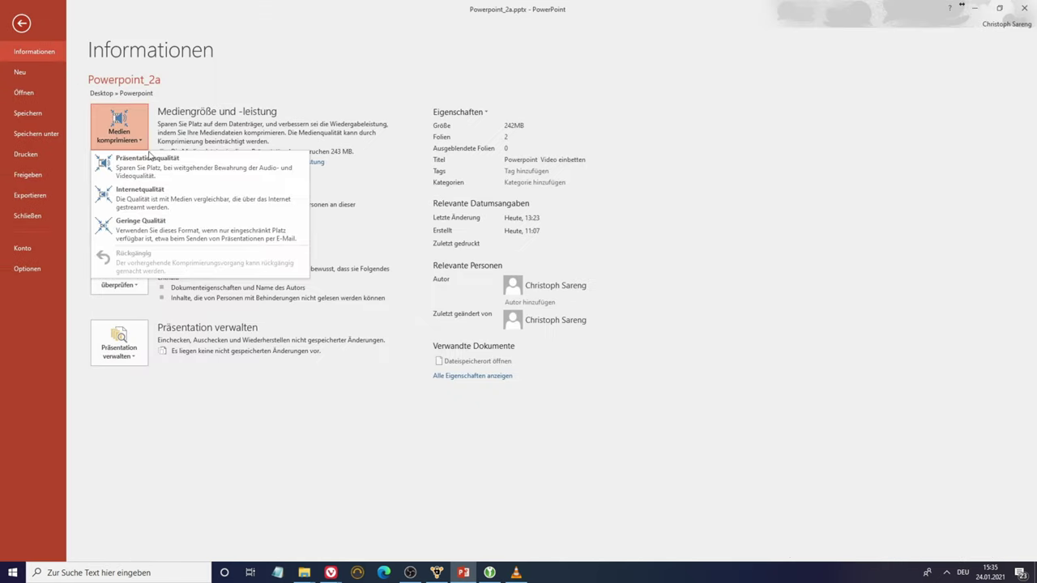
left_click(223, 176)
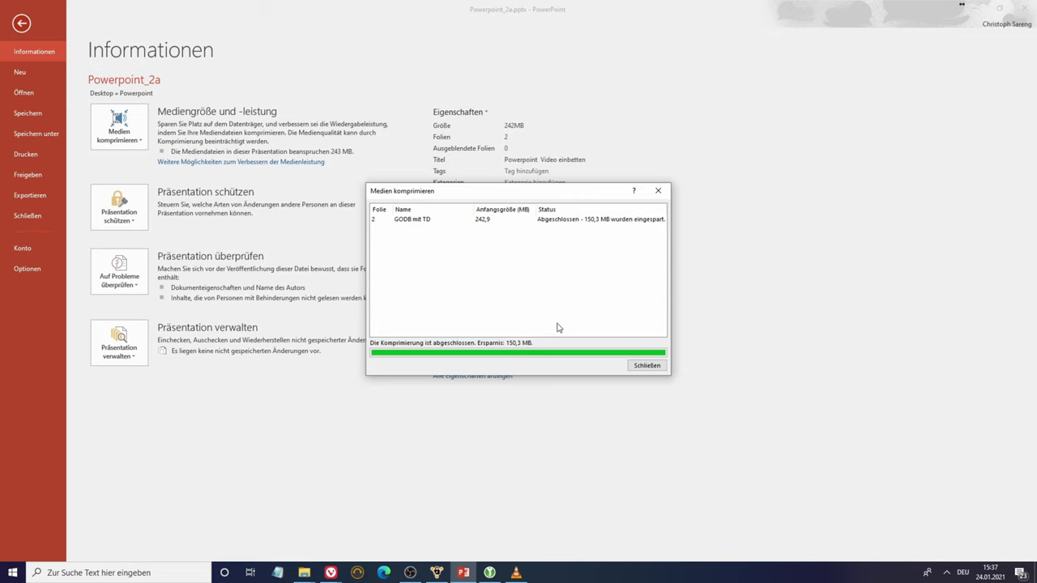
left_click(649, 369)
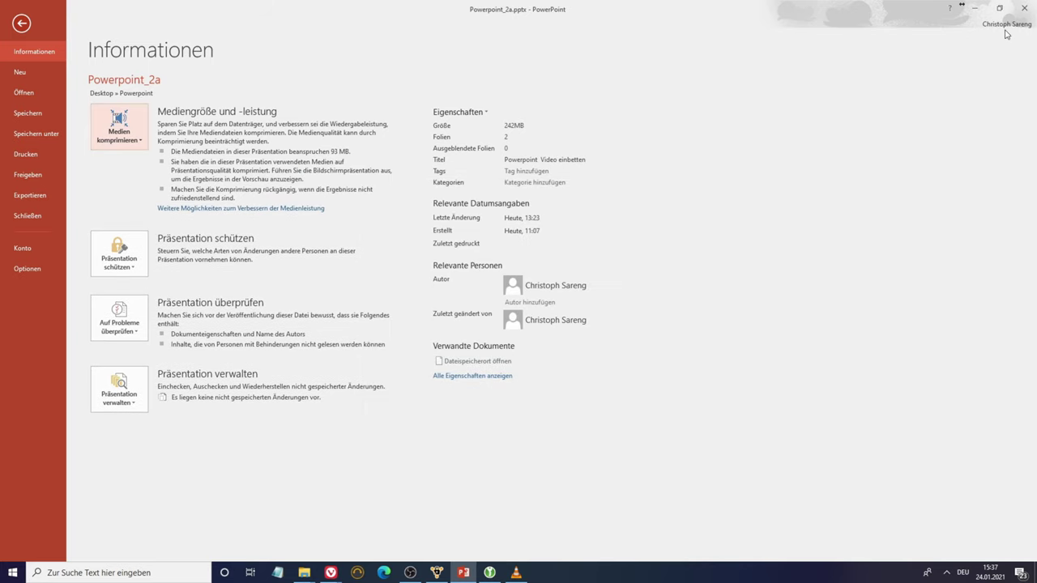
left_click(22, 26)
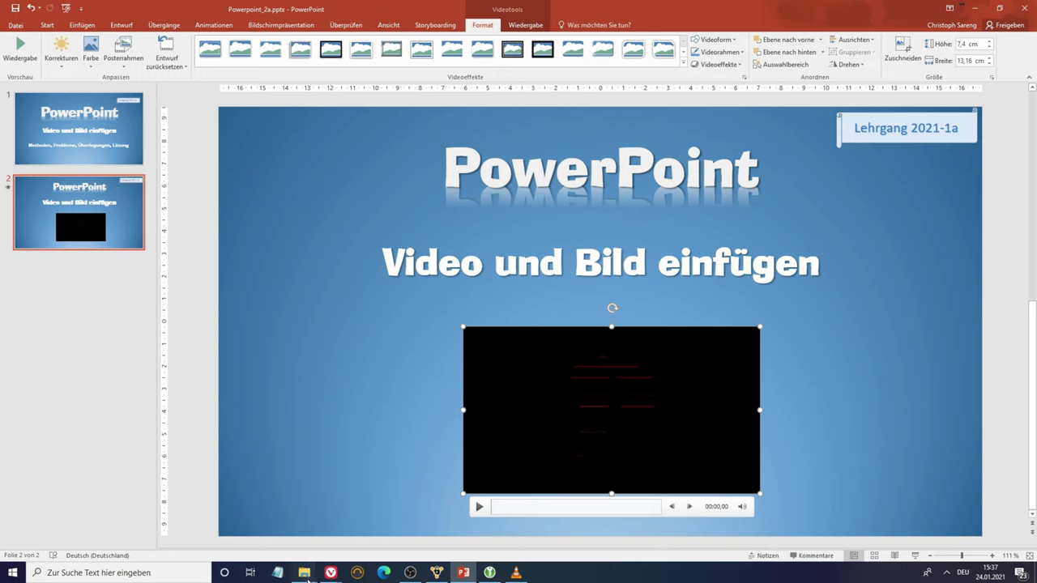
mouse_move(303, 573)
left_click(329, 523)
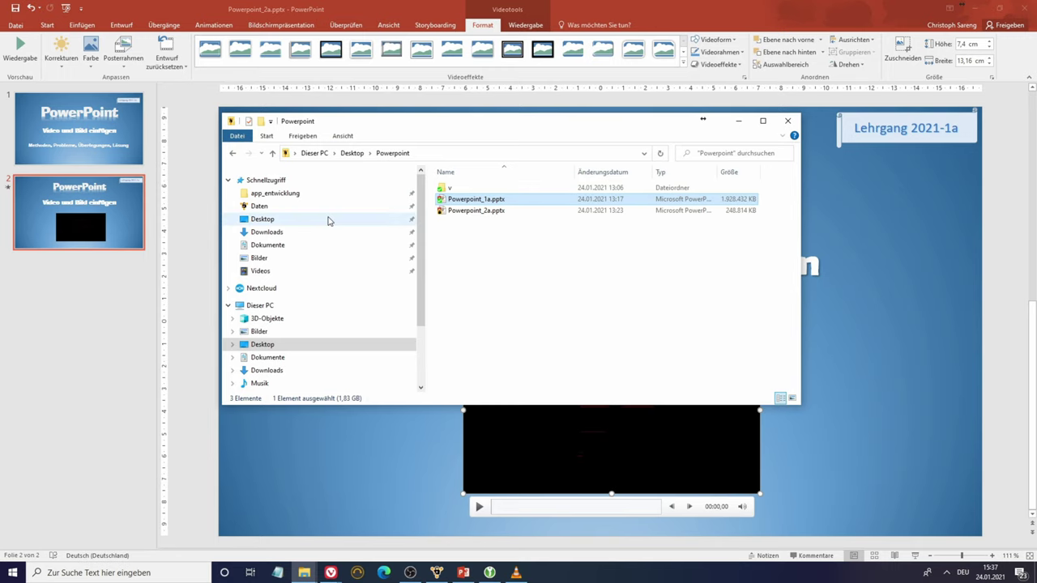
Swap the black video for Unbenannt.mp4, sized 8 × 14.22 cm and centred under the title
left_click(574, 469)
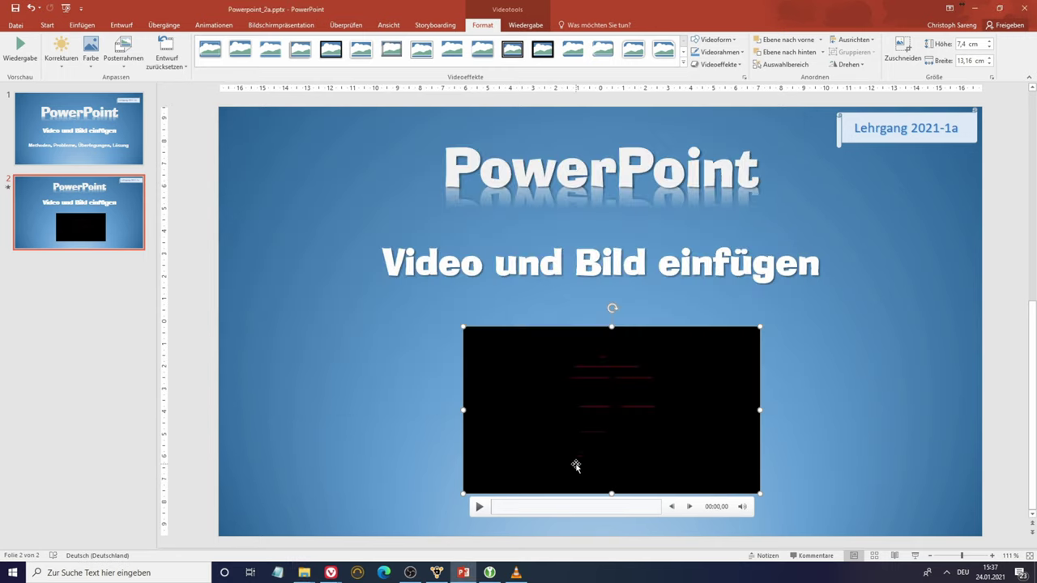
key("Delete")
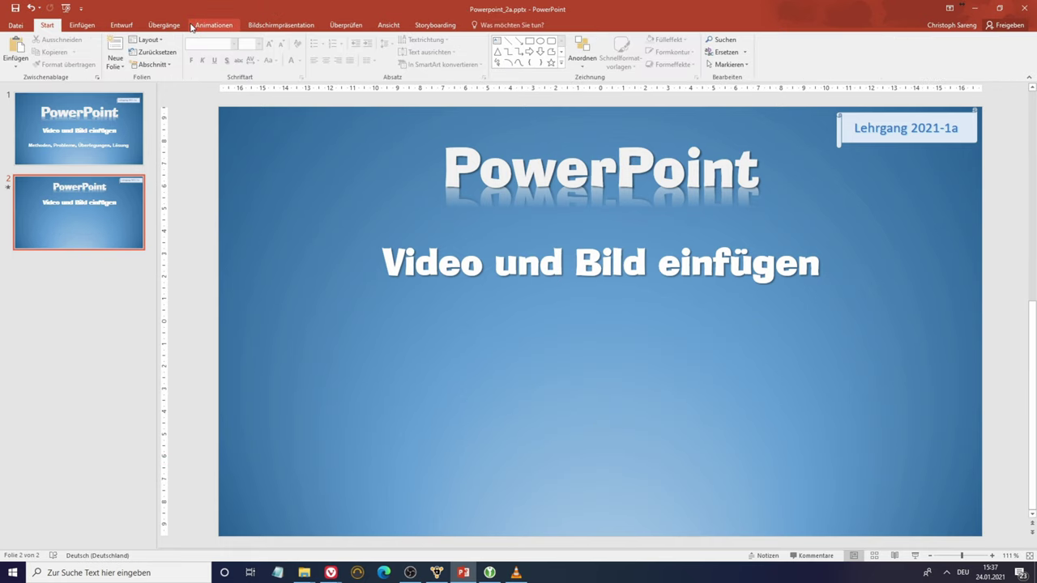
left_click(81, 25)
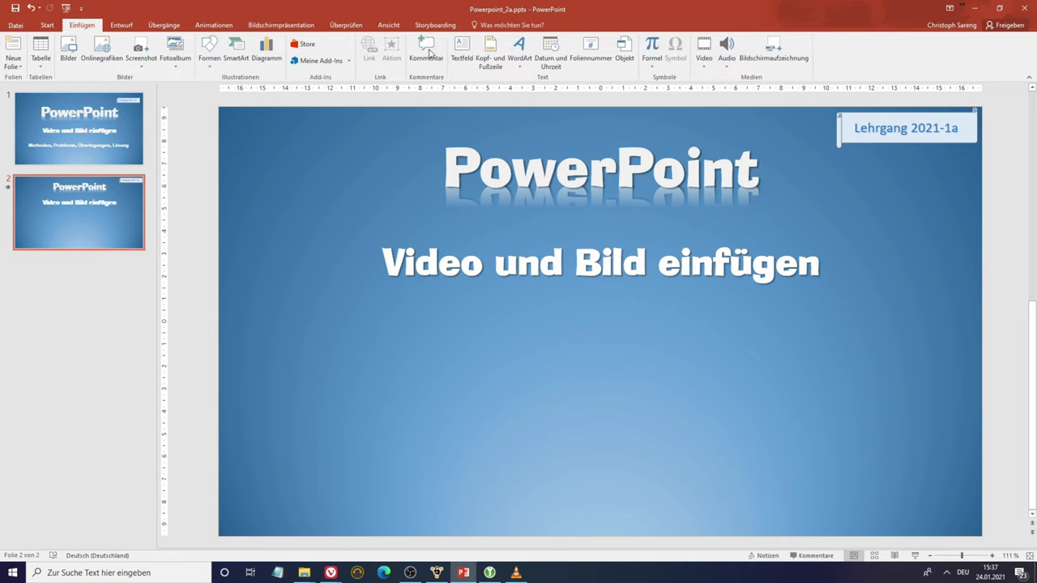
left_click(708, 68)
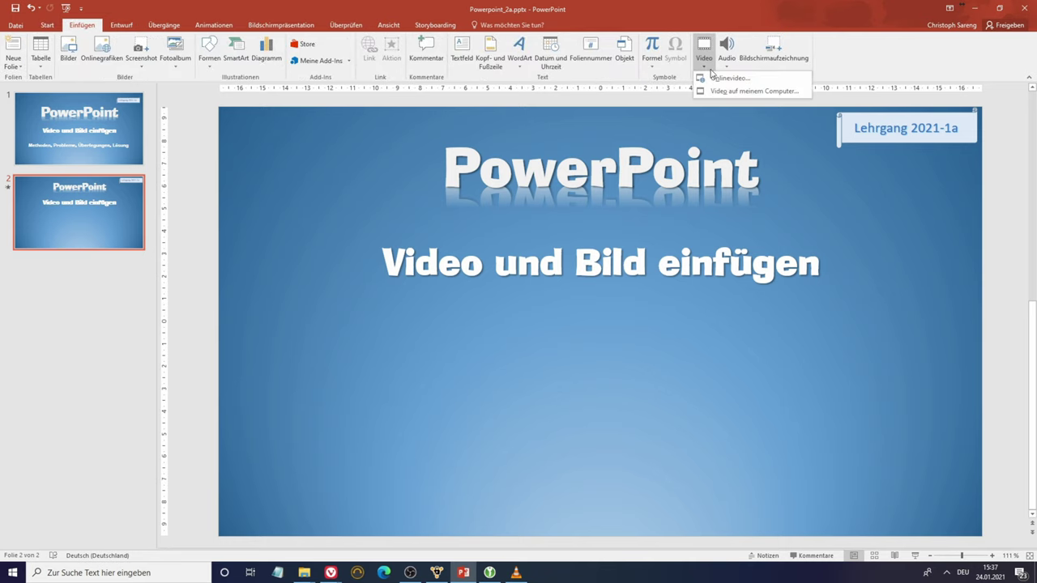
left_click(731, 92)
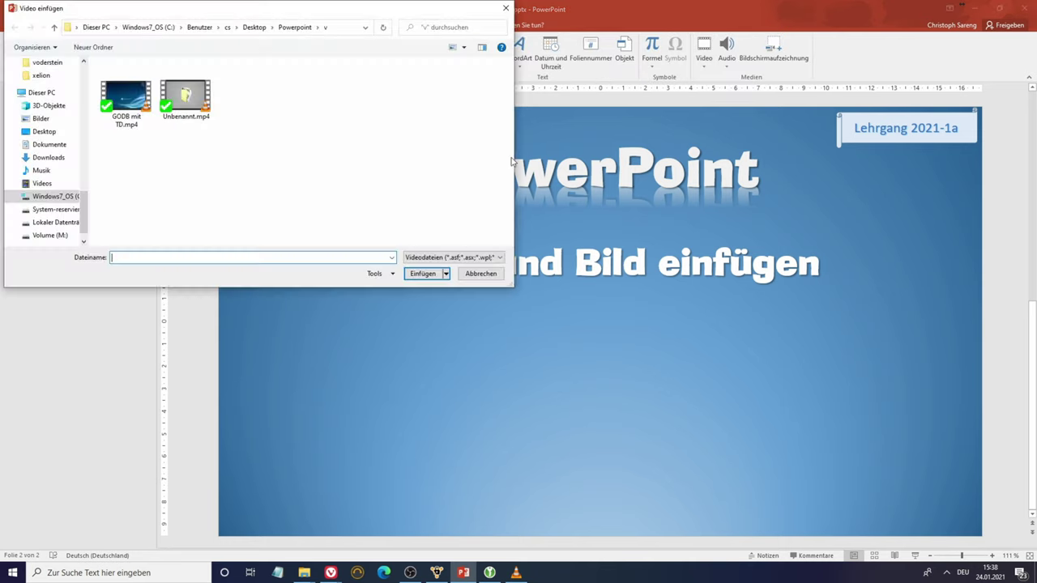
left_click(185, 97)
left_click(422, 273)
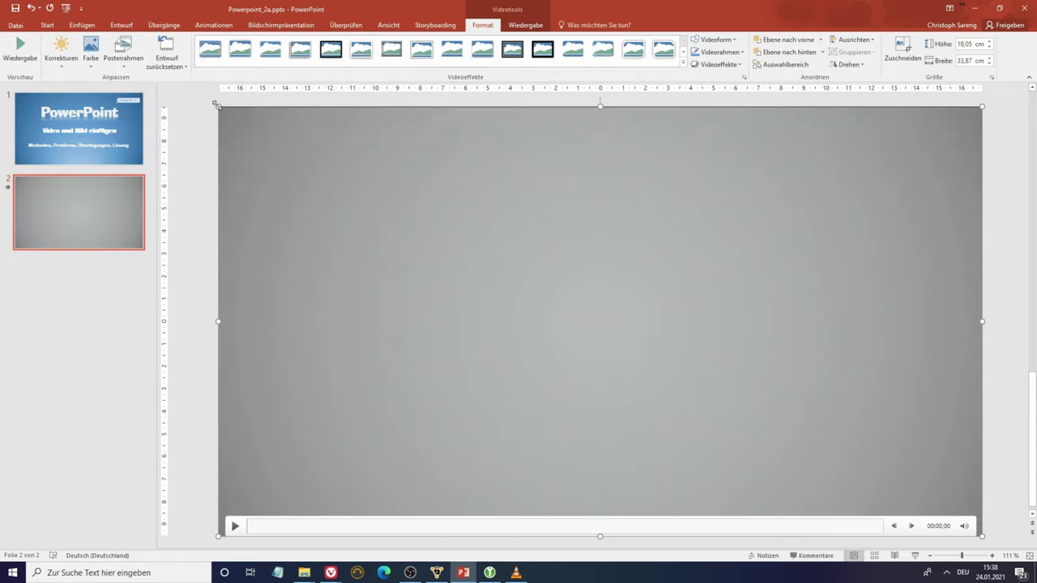
left_click_drag(219, 107, 662, 354)
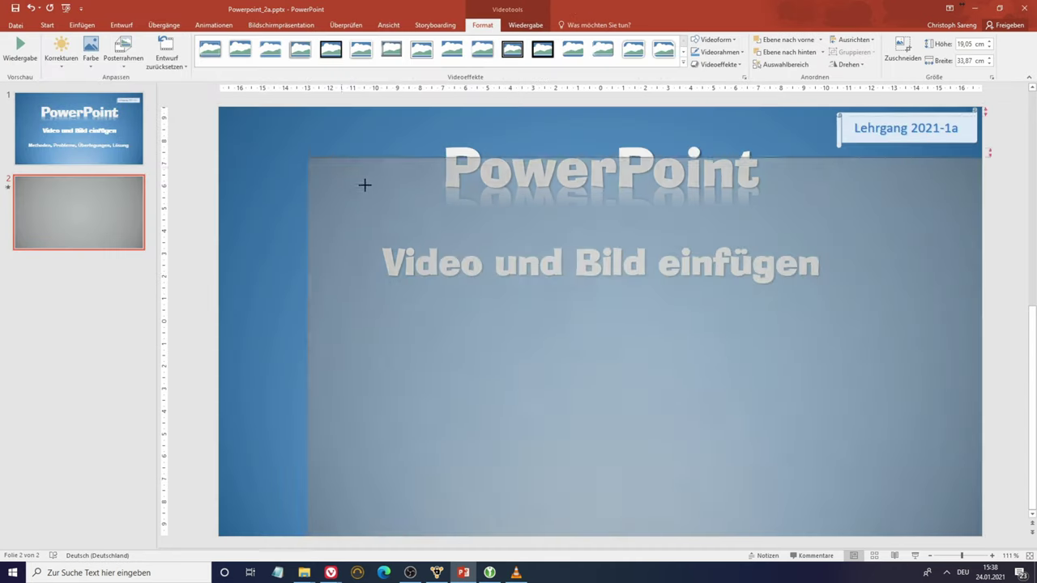
left_click_drag(757, 406, 631, 387)
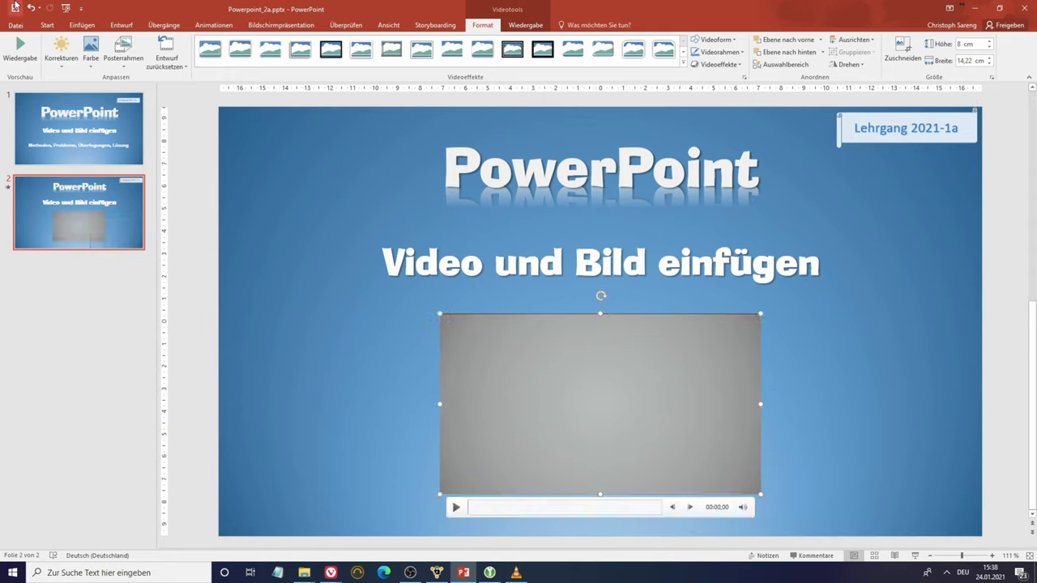
Bring the Powerpoint folder window to the front and clear its file selection
mouse_move(308, 572)
left_click(336, 543)
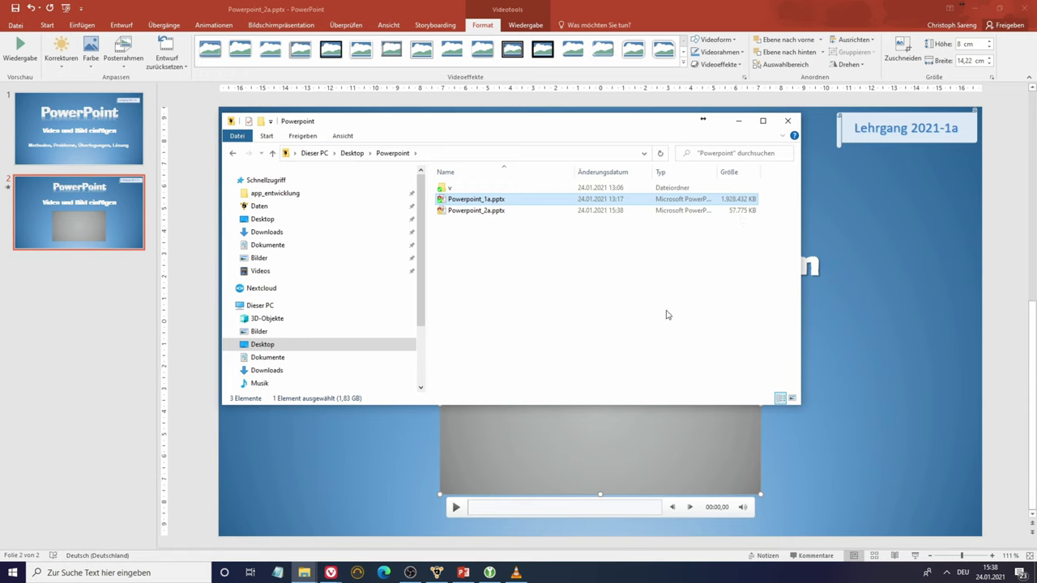
left_click(667, 314)
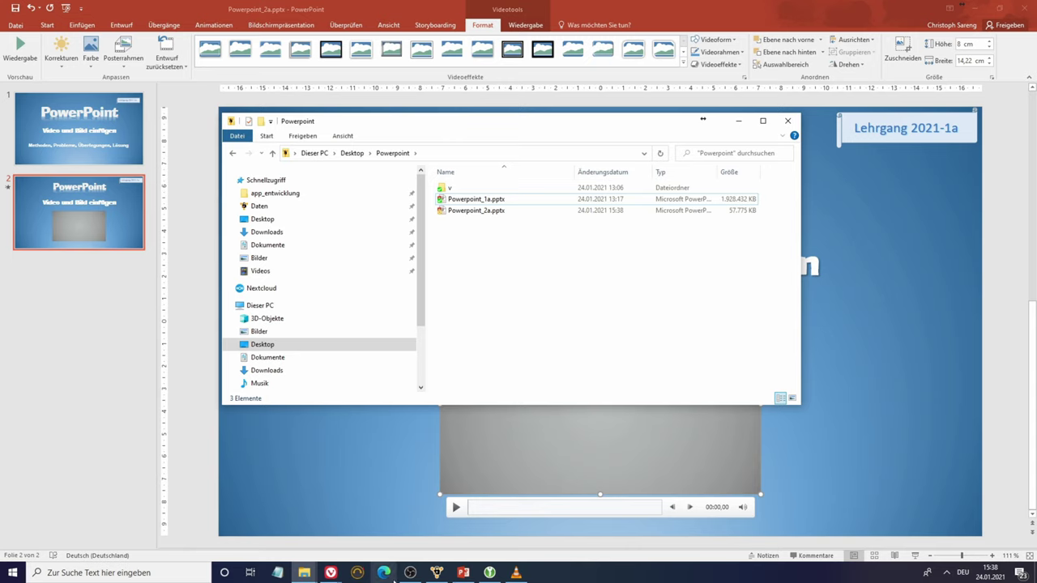
Open TeamDrive's activity list beside the folder, close PowerPoint, and select Powerpoint_1a.pptx
left_click(437, 573)
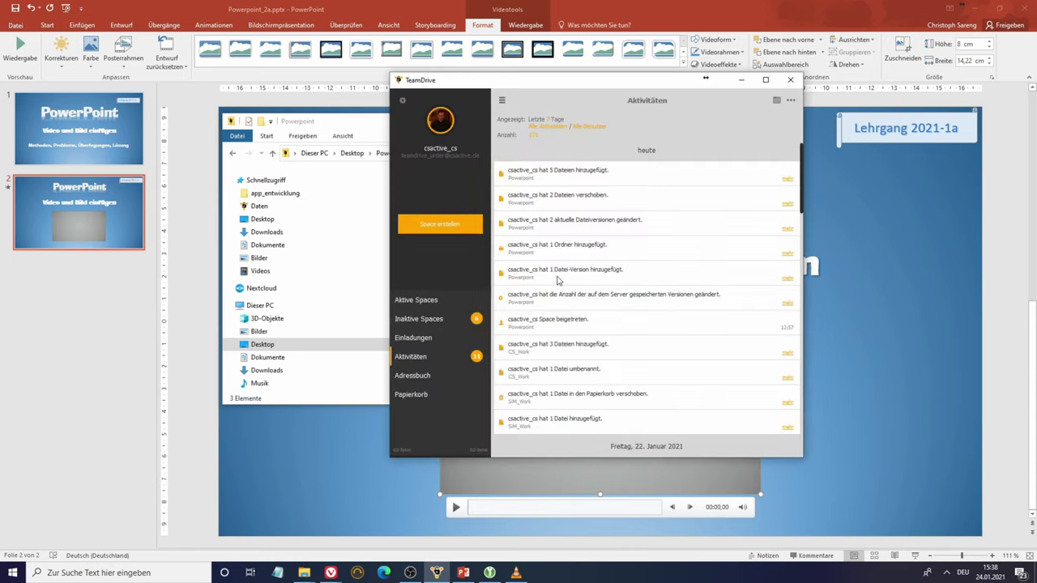
left_click_drag(602, 93, 762, 135)
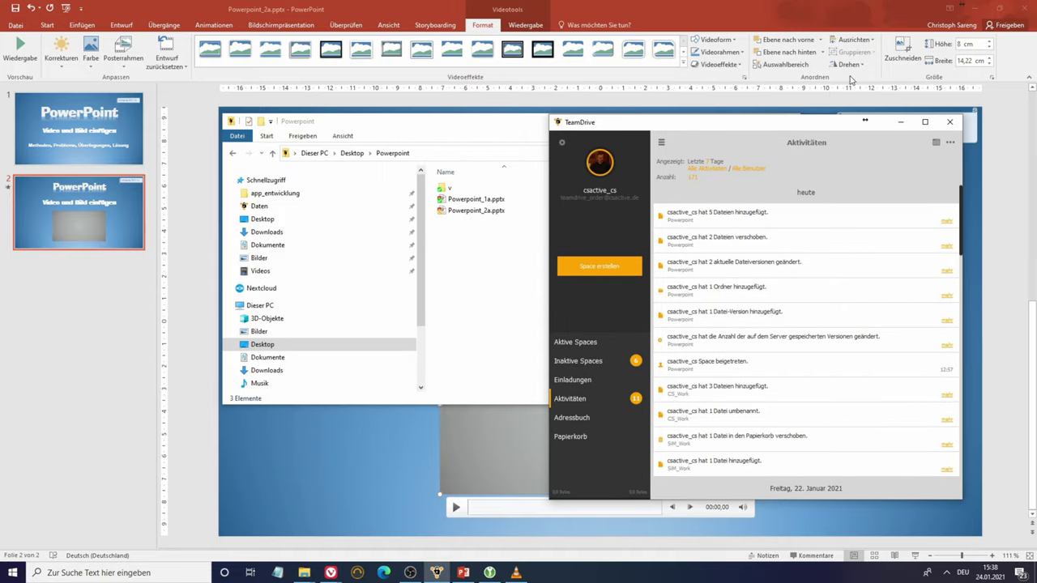
left_click(1028, 9)
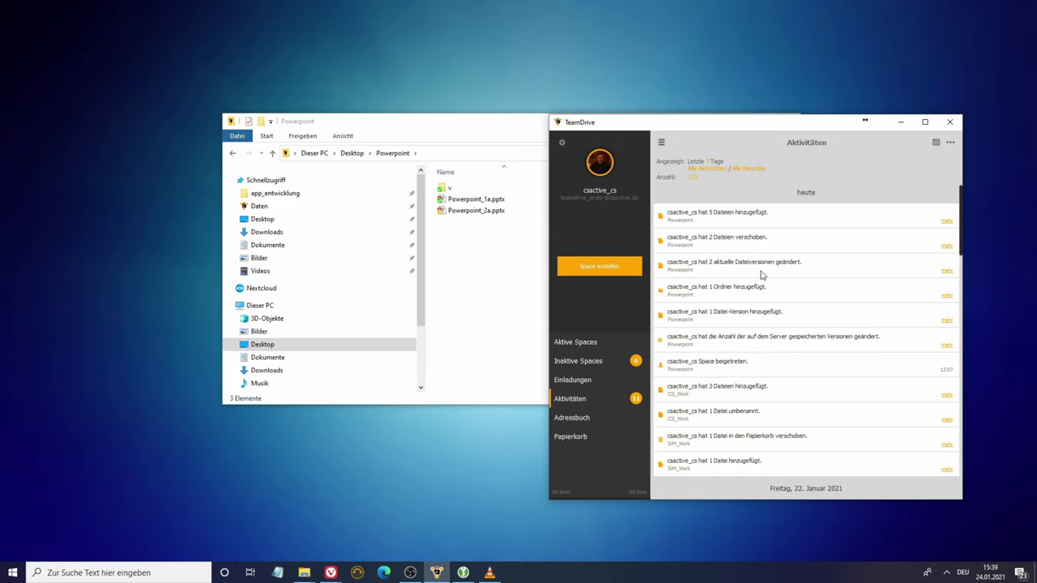
left_click(458, 273)
left_click(466, 199)
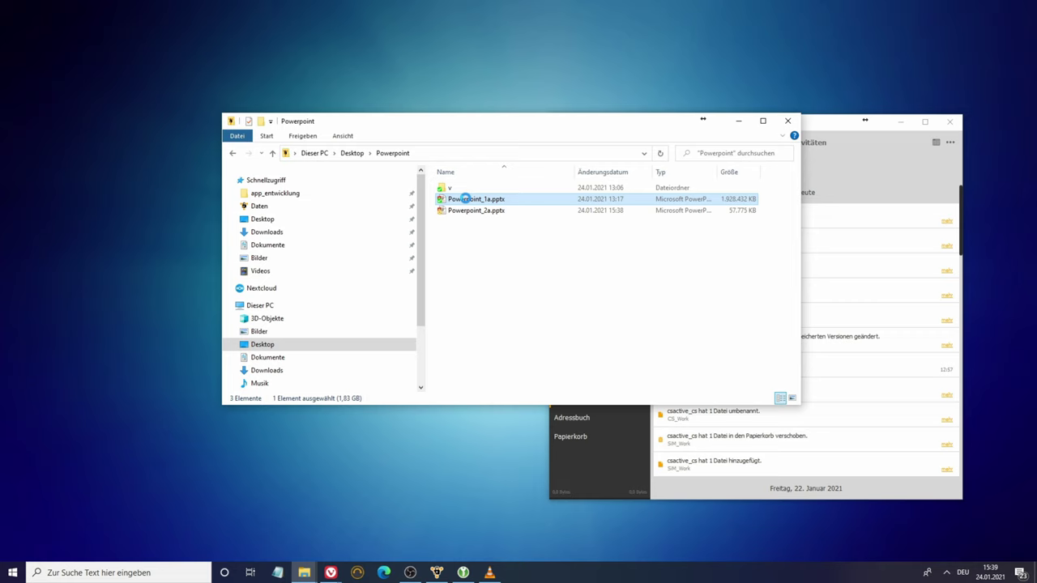
Choose Zeige > Datei Versionen from Powerpoint_2a.pptx's context menu
right_click(466, 199)
left_click(695, 263)
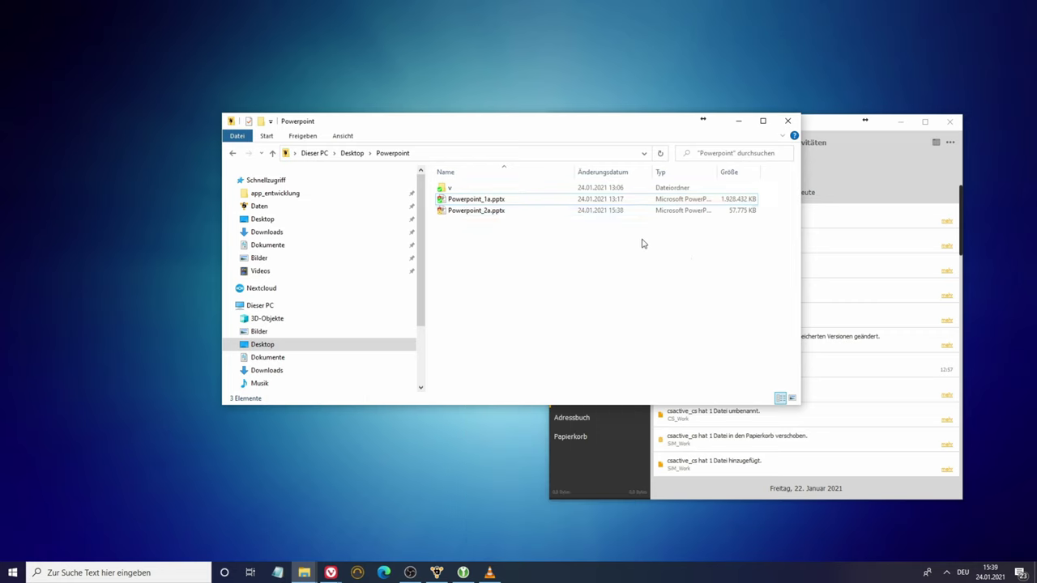
right_click(497, 213)
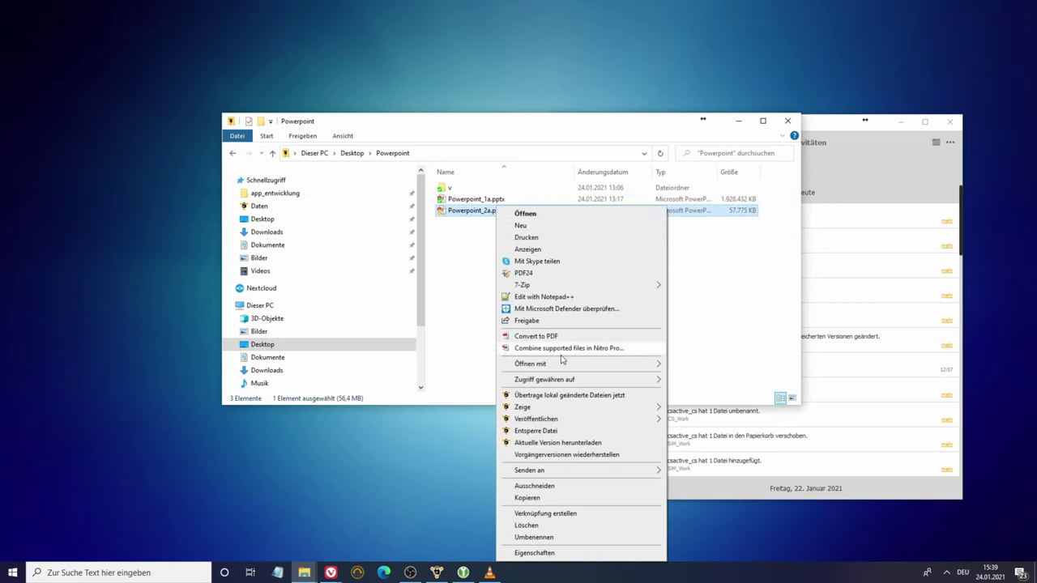
mouse_move(604, 408)
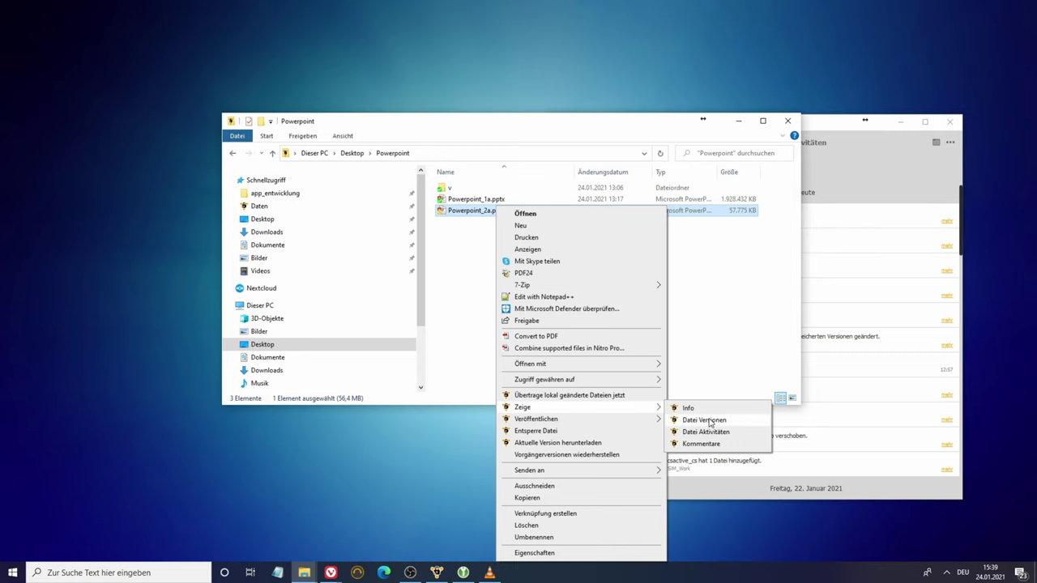
left_click(700, 420)
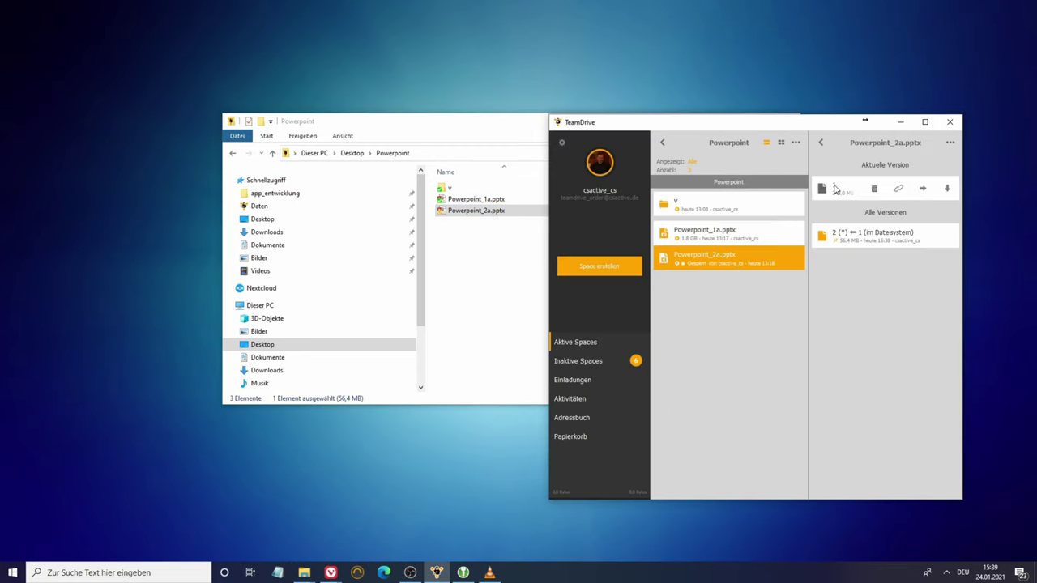
Review the version rows: current version 2 at 56.4 MB, older version 1 at 243.0 MB
mouse_move(844, 251)
mouse_move(846, 188)
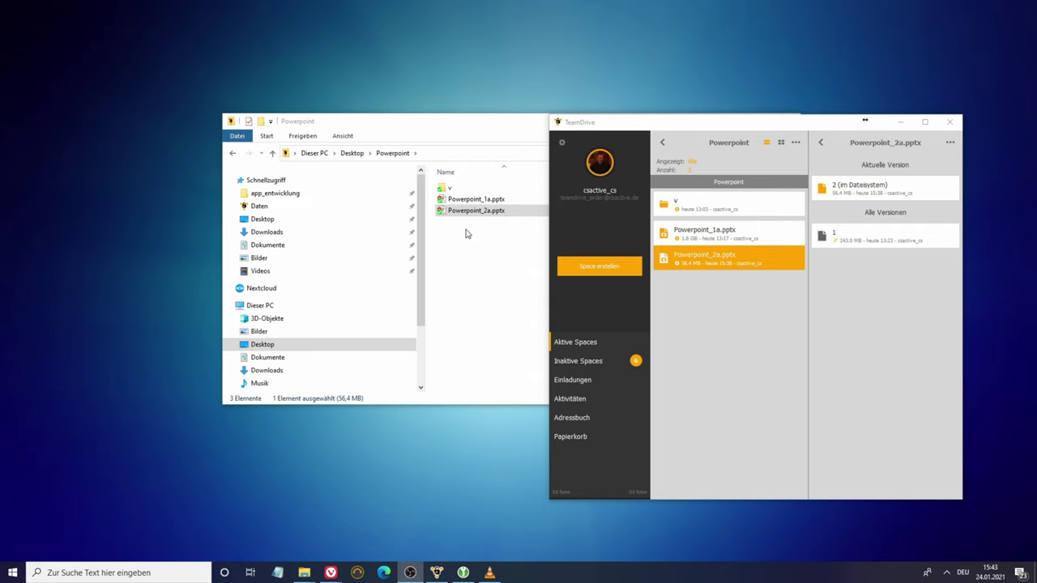
Copy Powerpoint_2a.pptx and paste a duplicate into the Powerpoint folder
left_click(469, 252)
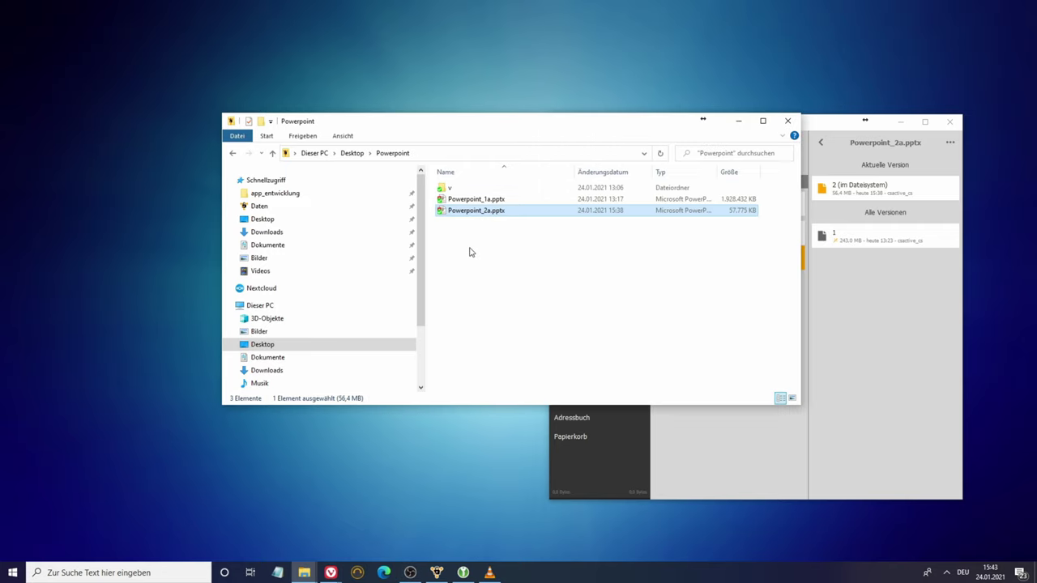
double_click(482, 211)
right_click(483, 212)
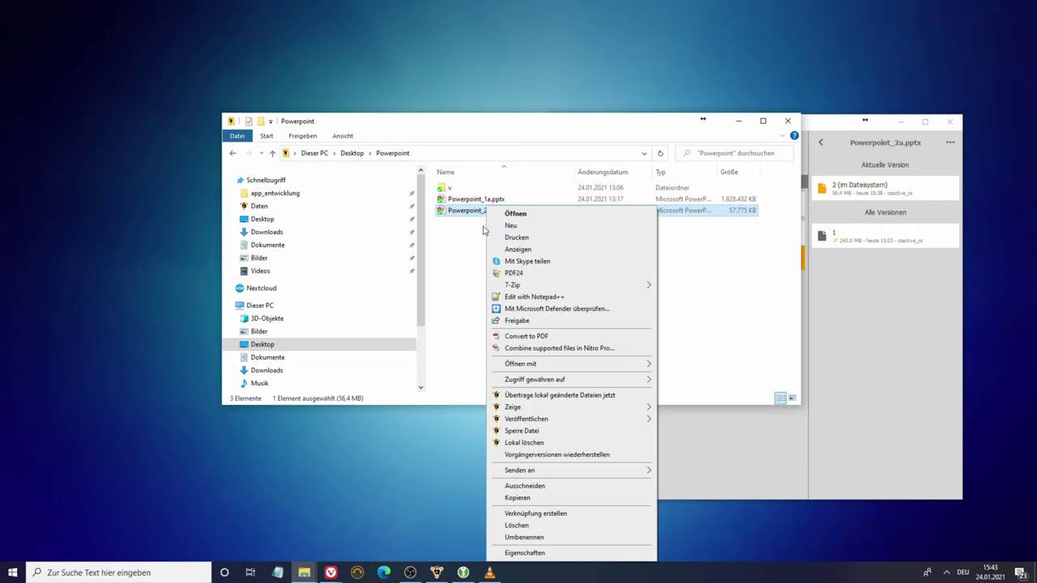
left_click(544, 498)
right_click(514, 286)
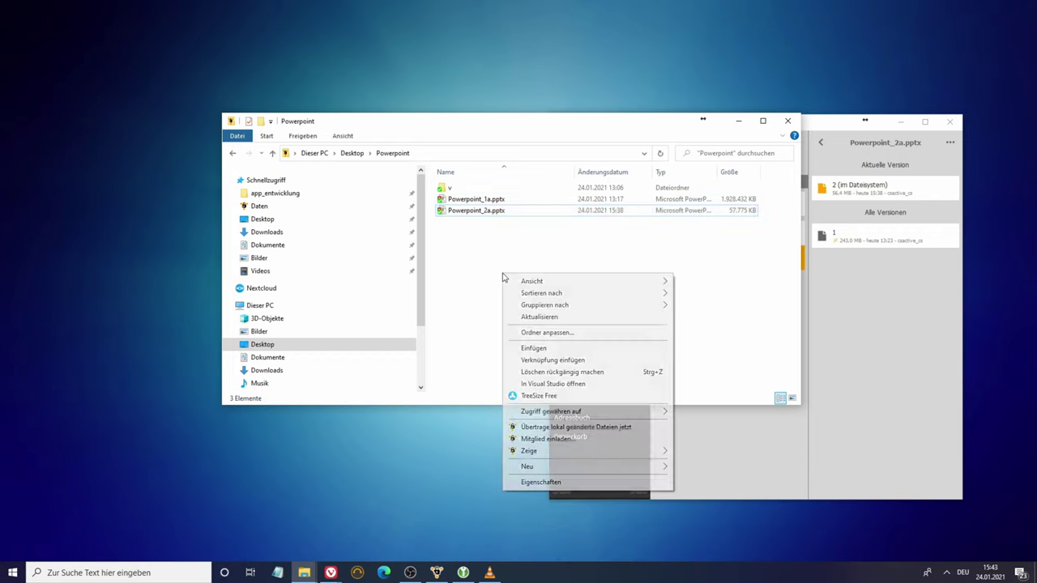
left_click(528, 349)
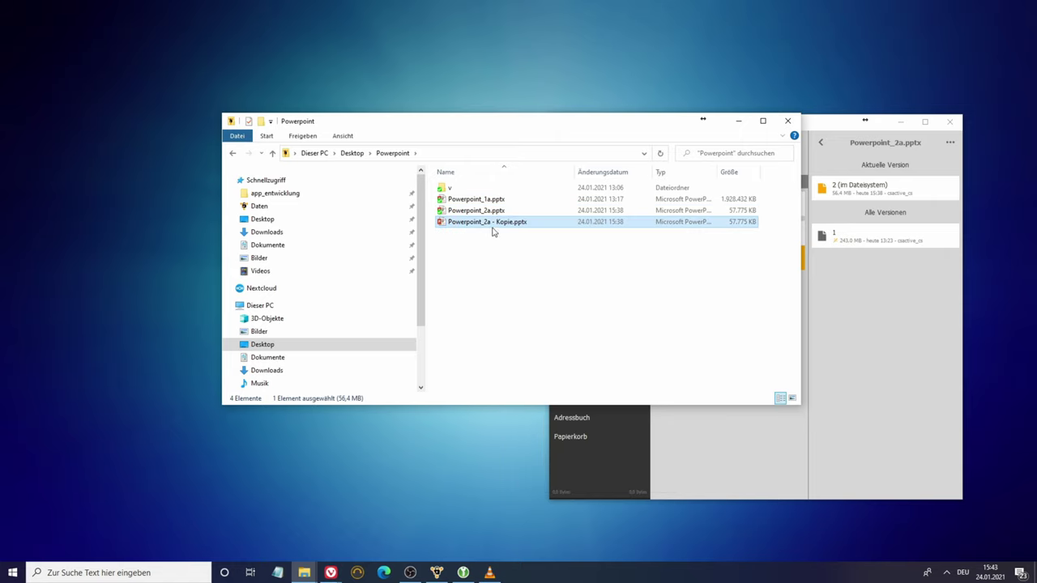
Rename the copy to Powerpoint_2b.pptx and open it in PowerPoint
left_click(487, 224)
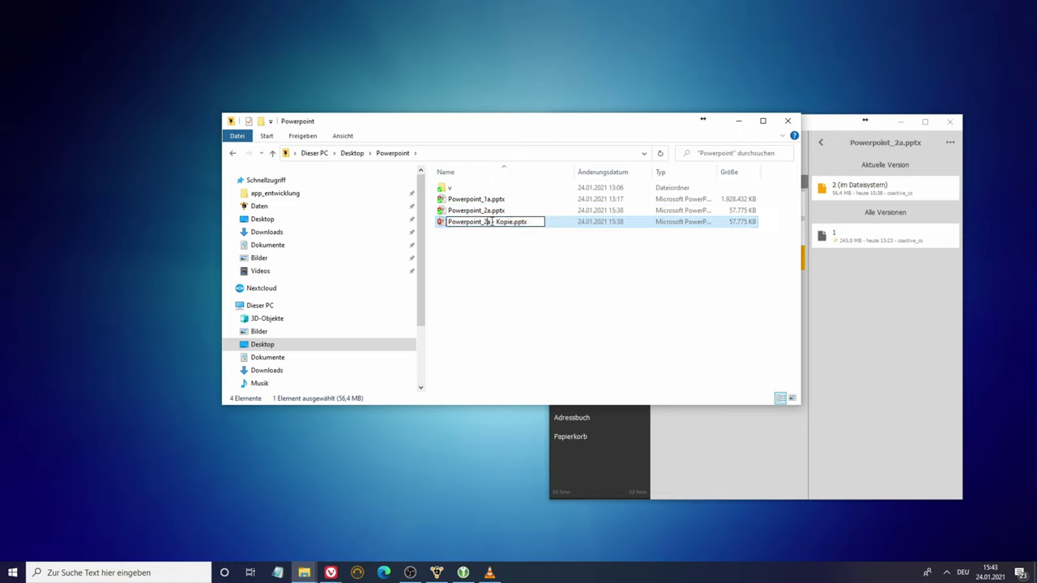
left_click_drag(486, 211, 513, 211)
type("b")
left_click(479, 275)
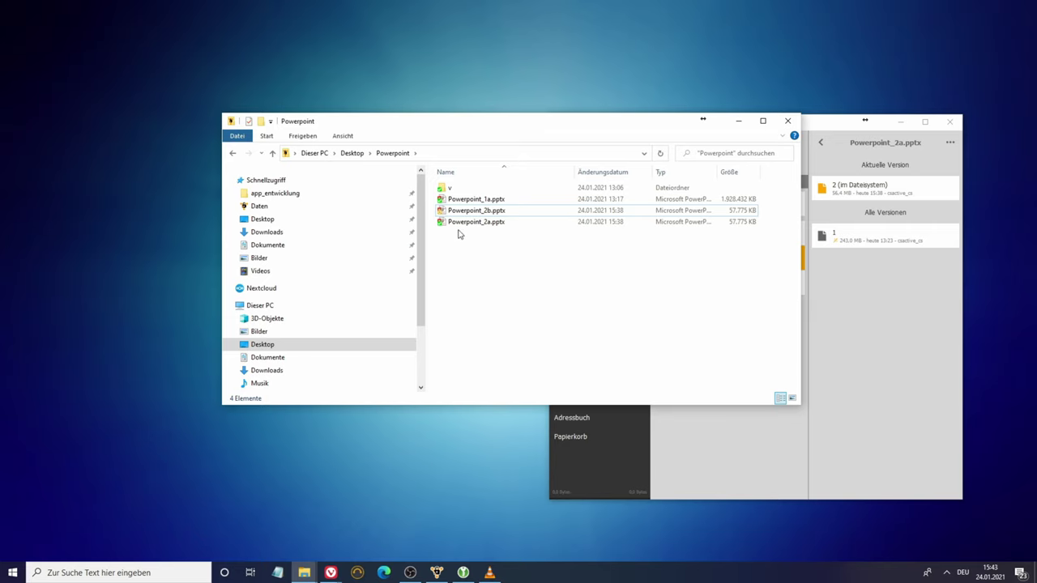
double_click(479, 211)
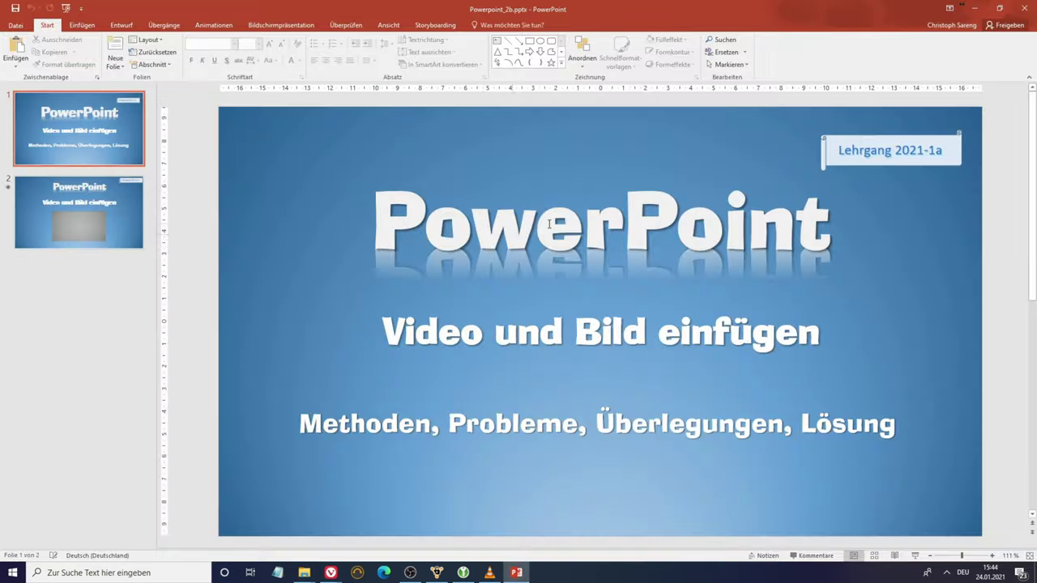
Change the slide 1 label from 'Lehrgang 2021-1a' to 'Lehrgang 2021-1b'
left_click(940, 151)
double_click(940, 151)
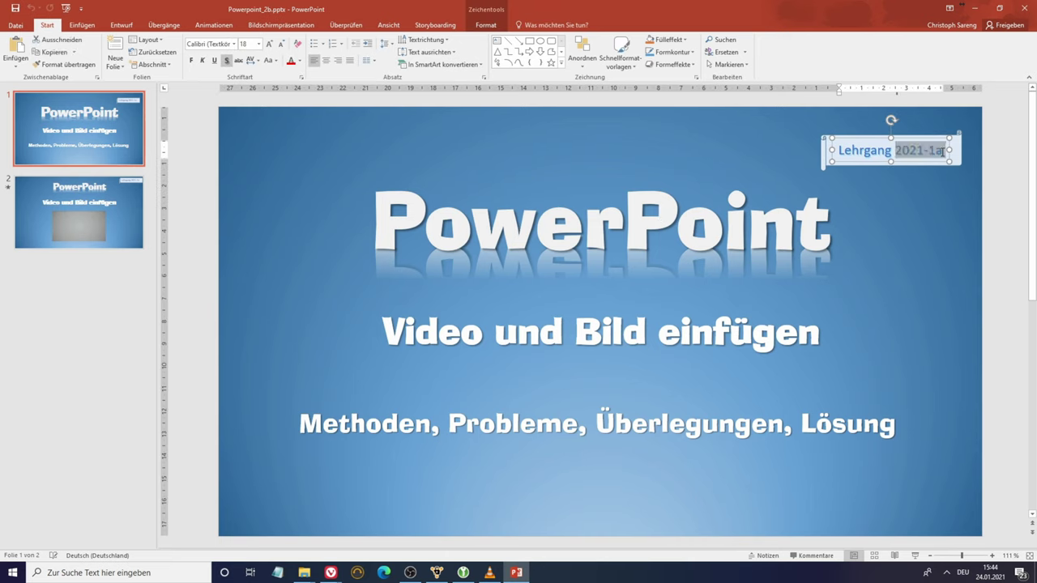
left_click(943, 151)
key("BackSpace")
type("b")
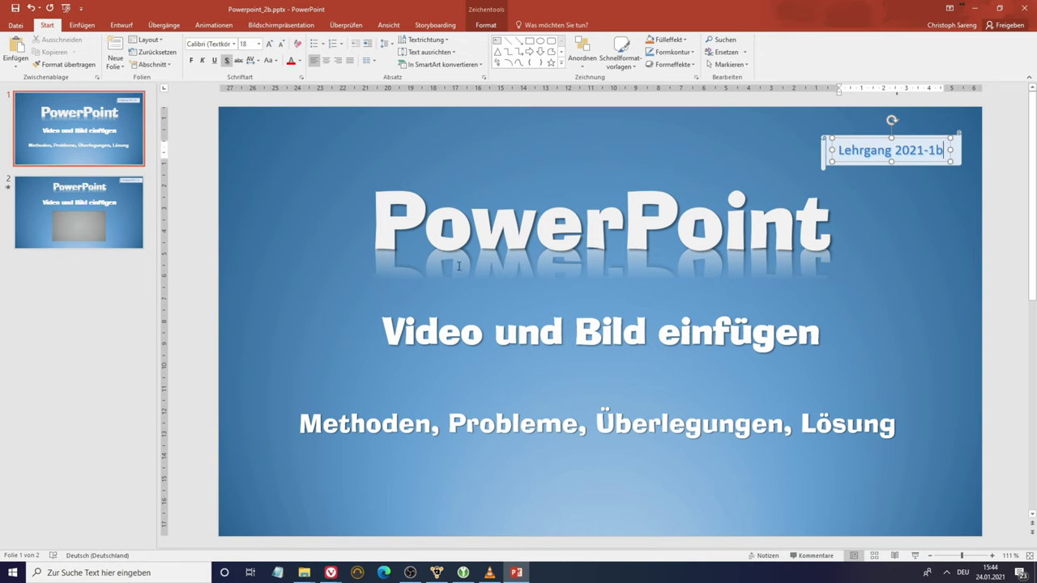
left_click(906, 340)
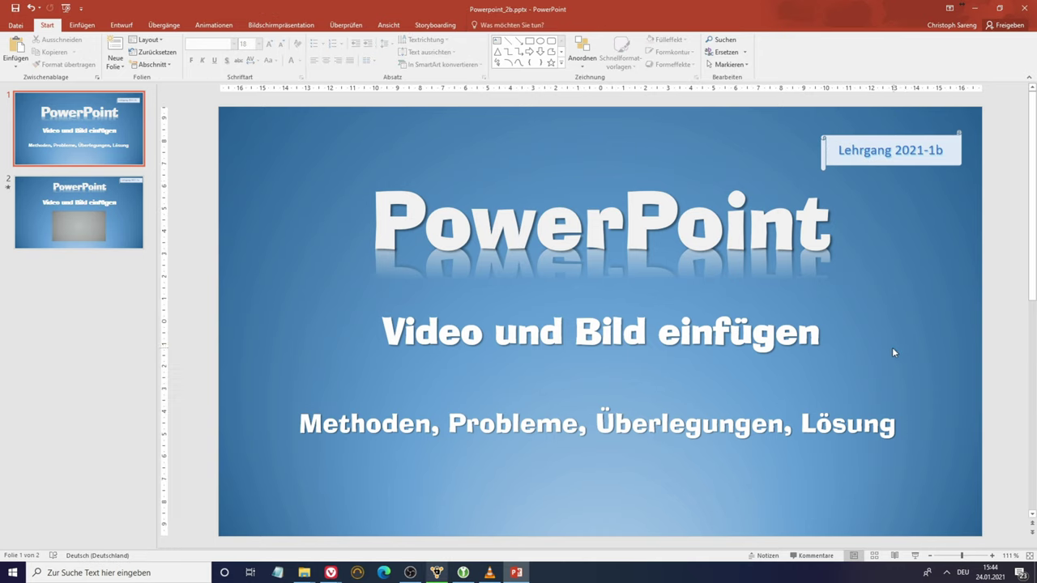
Change the slide 2 label to 'Lehrgang 2021-1b', save, and close PowerPoint
scroll(372, 269, "down", 1)
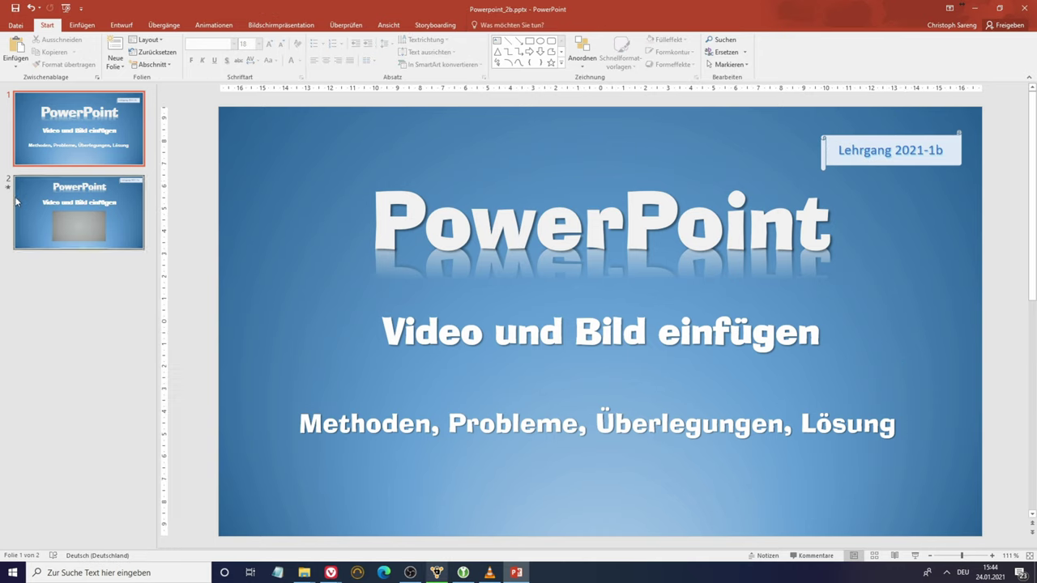
left_click(952, 130)
double_click(957, 130)
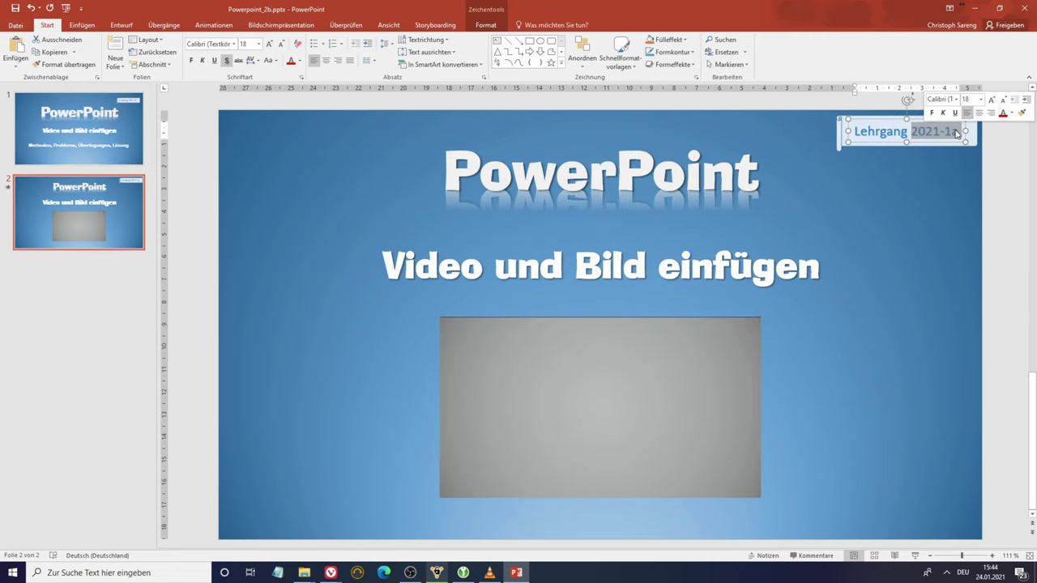
left_click(958, 130)
double_click(955, 131)
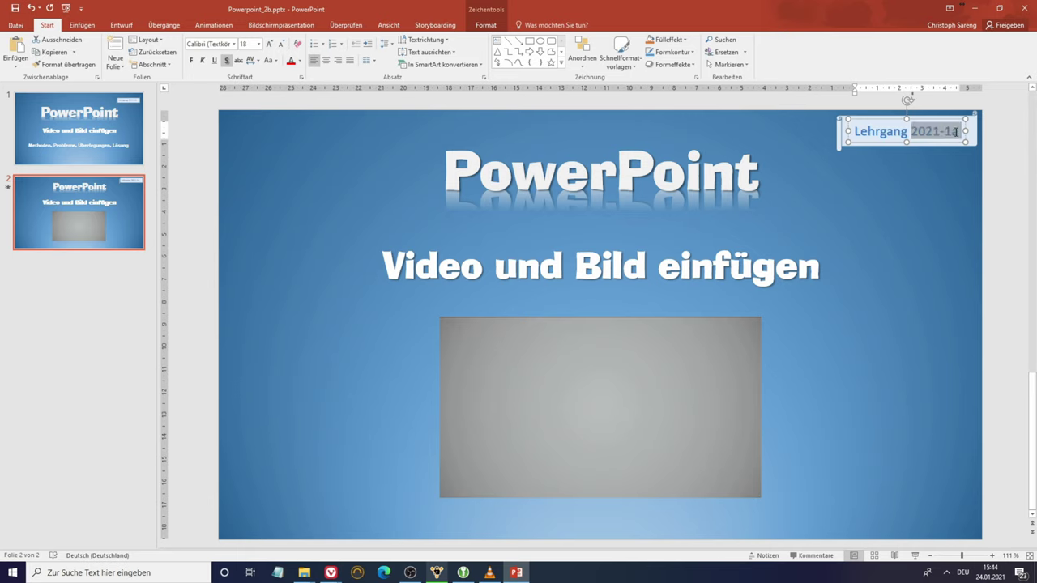
left_click(953, 131)
key("Delete")
type("b")
left_click(908, 207)
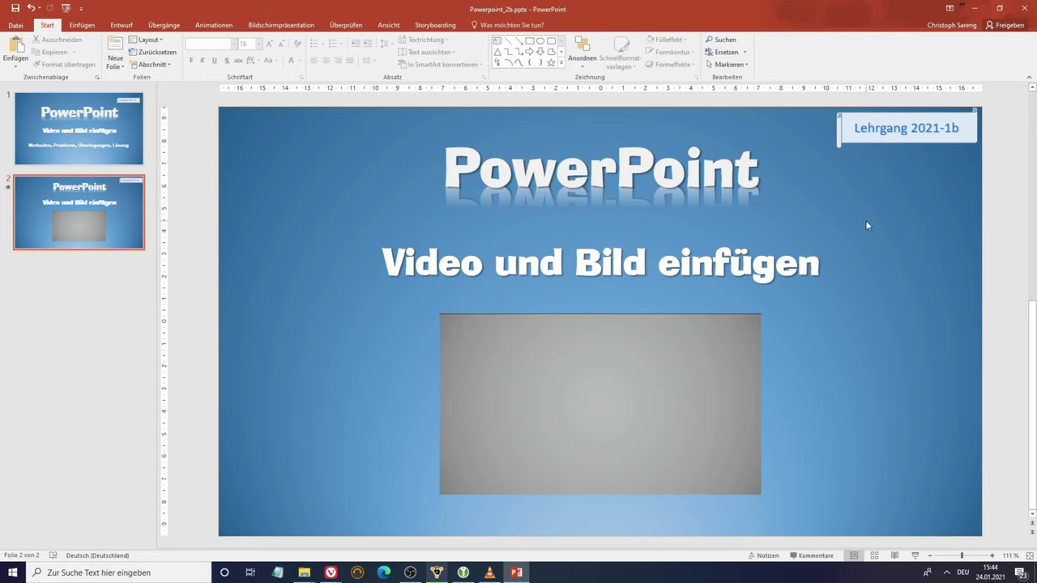
left_click(14, 9)
left_click(1024, 8)
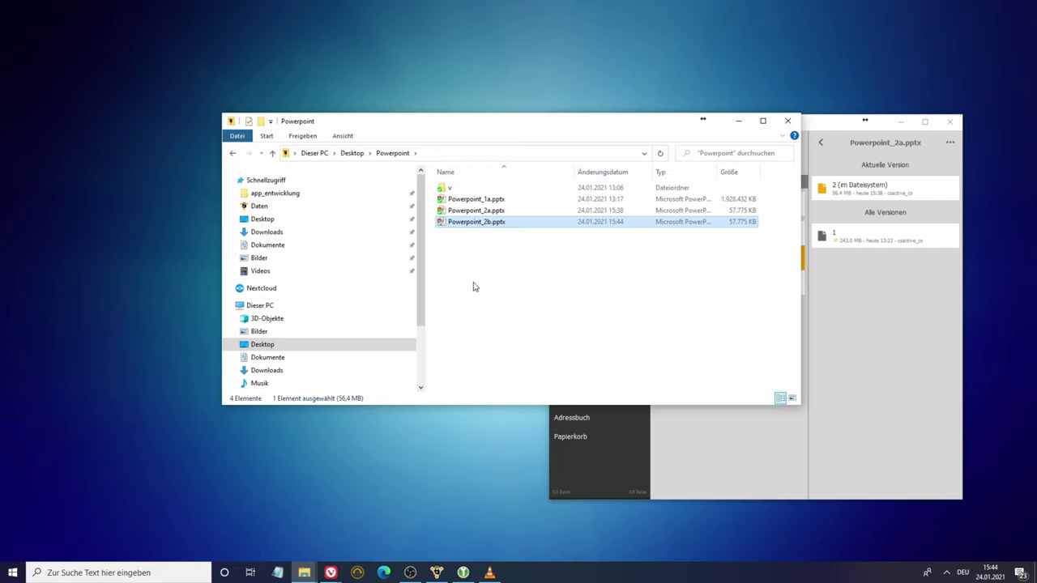
Open Powerpoint_2a.pptx, delete the video on slide 2, save, and close it
double_click(477, 212)
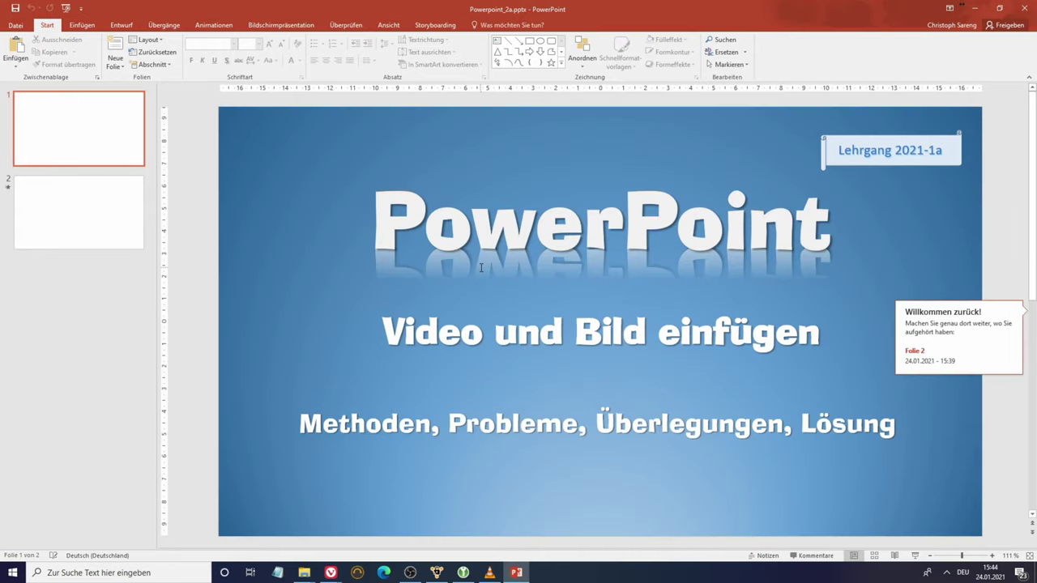
left_click(122, 233)
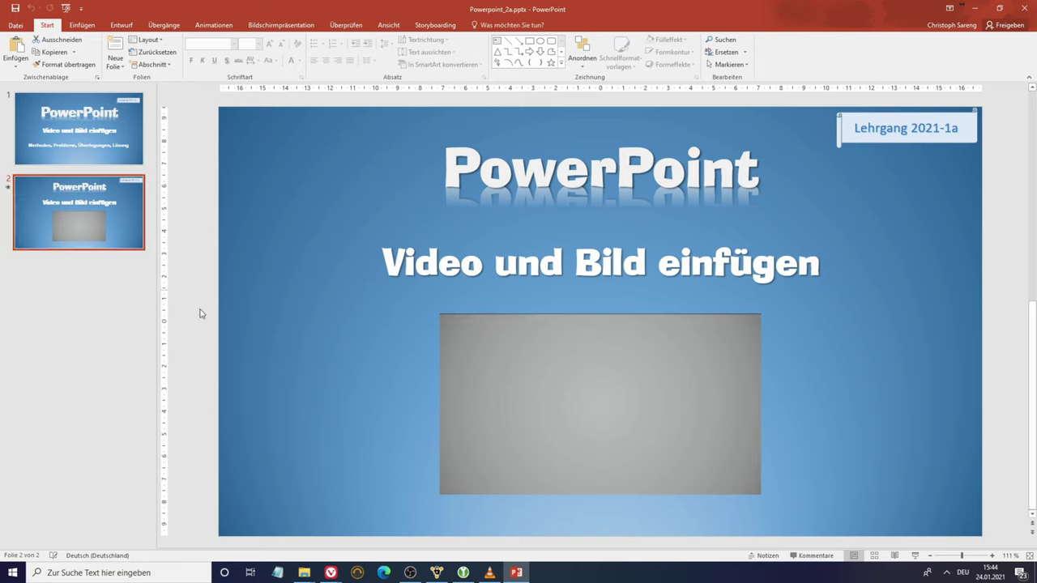
left_click(550, 394)
key("Delete")
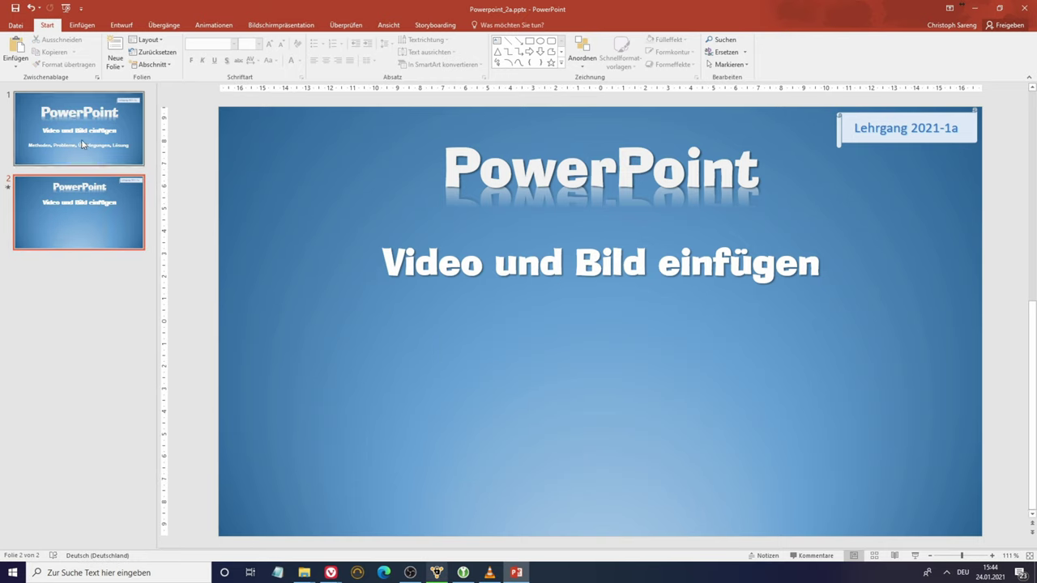
left_click(14, 8)
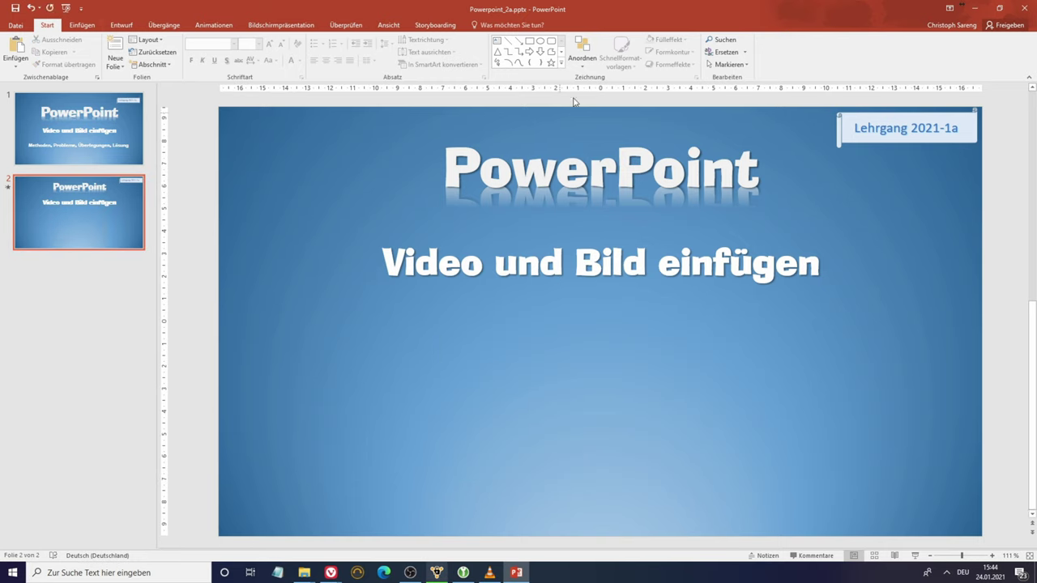
left_click(1024, 7)
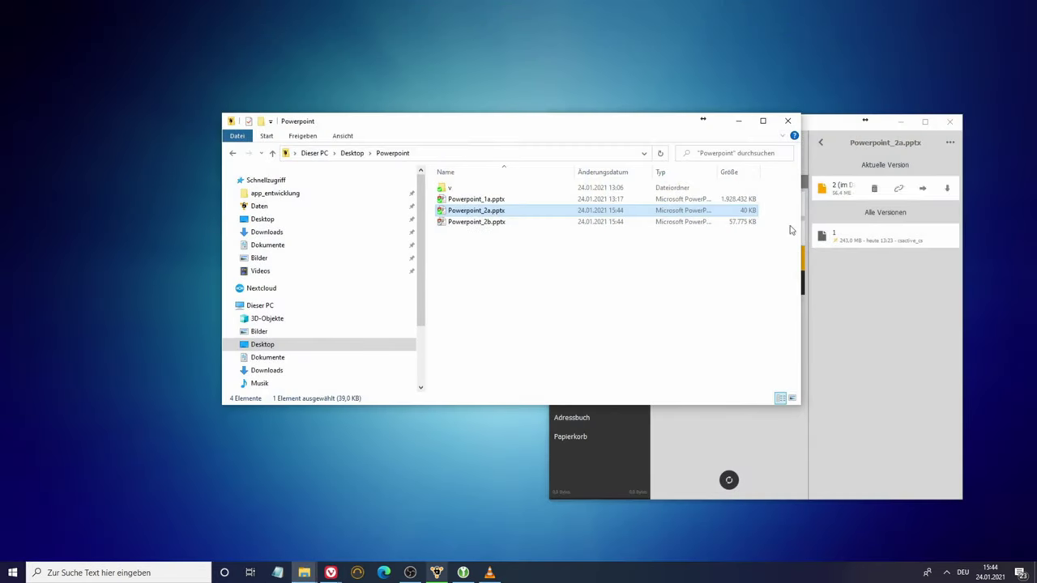
Delete Powerpoint_2b.pptx, confirming with Ja, and reopen Powerpoint_2a.pptx
left_click(498, 222)
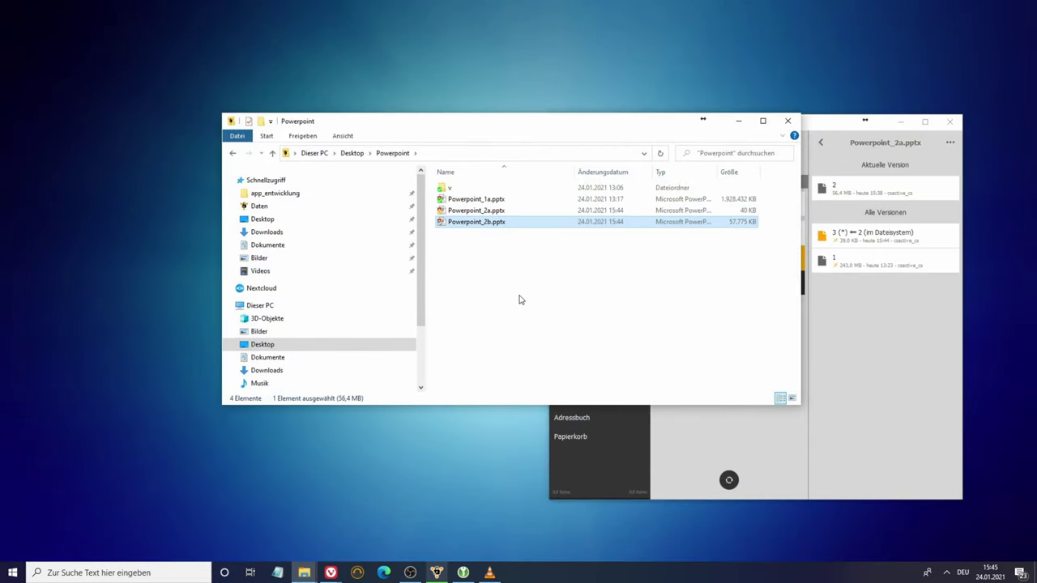
key("Delete")
left_click(572, 329)
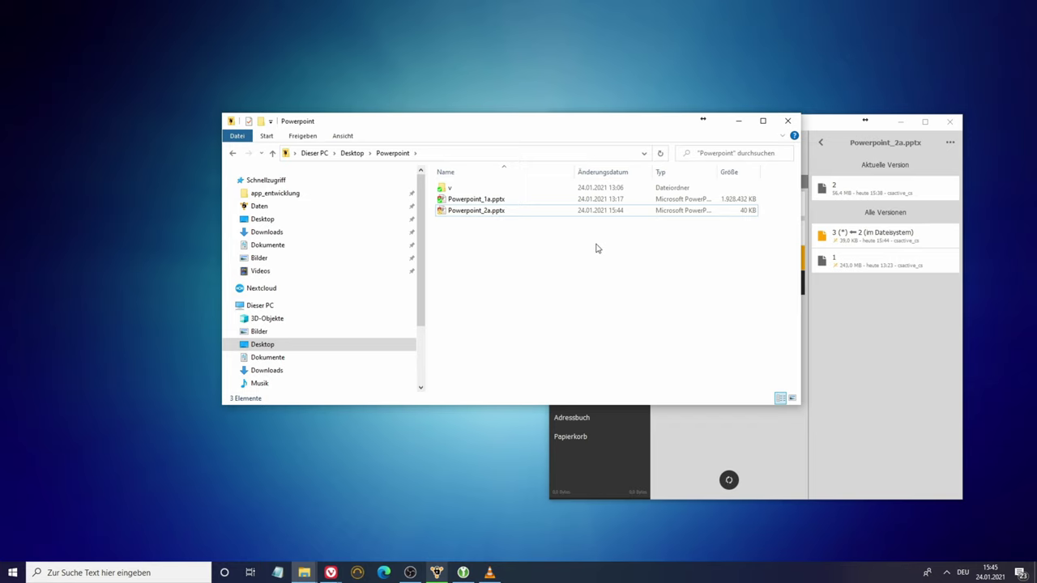
double_click(469, 212)
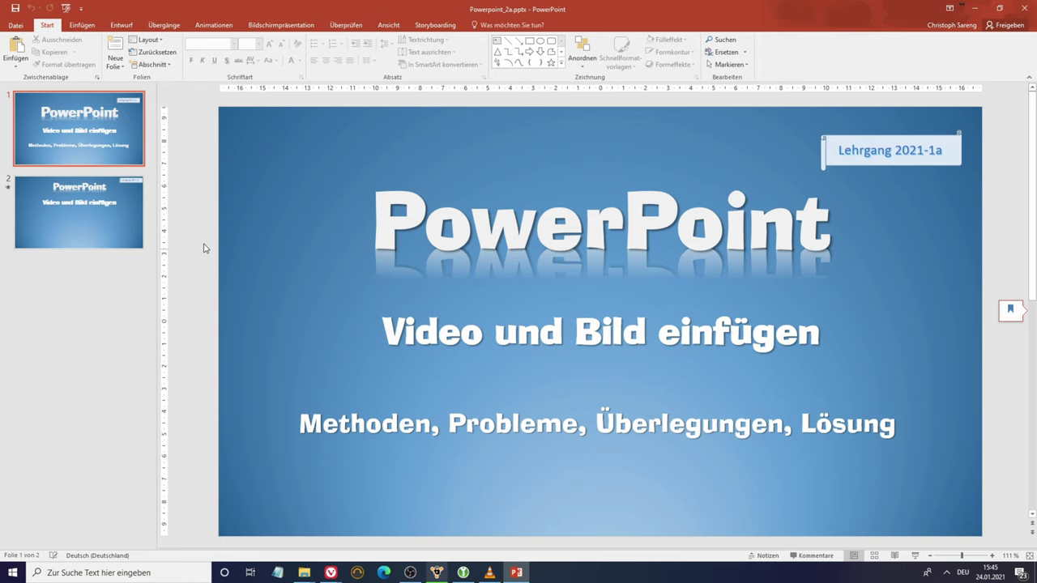
Confirm slide 2 has no video and open Dokument prüfen from the Info page
left_click(113, 215)
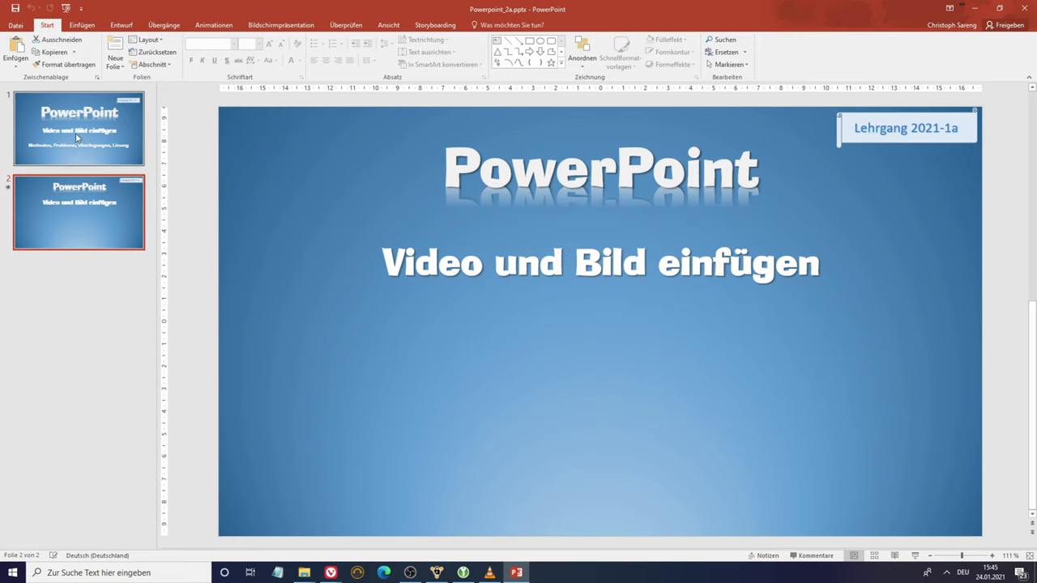
left_click(15, 31)
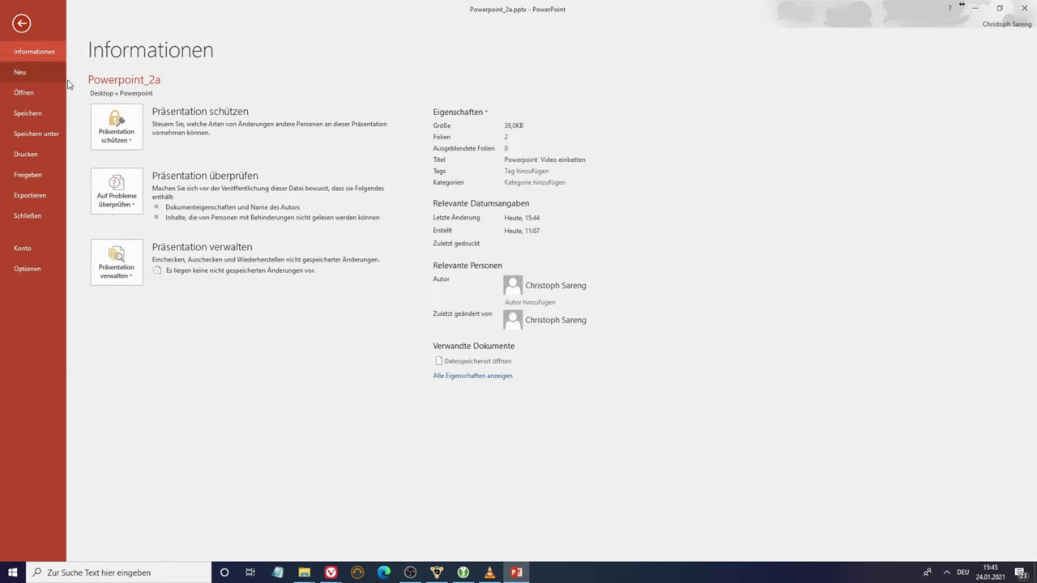
left_click(117, 195)
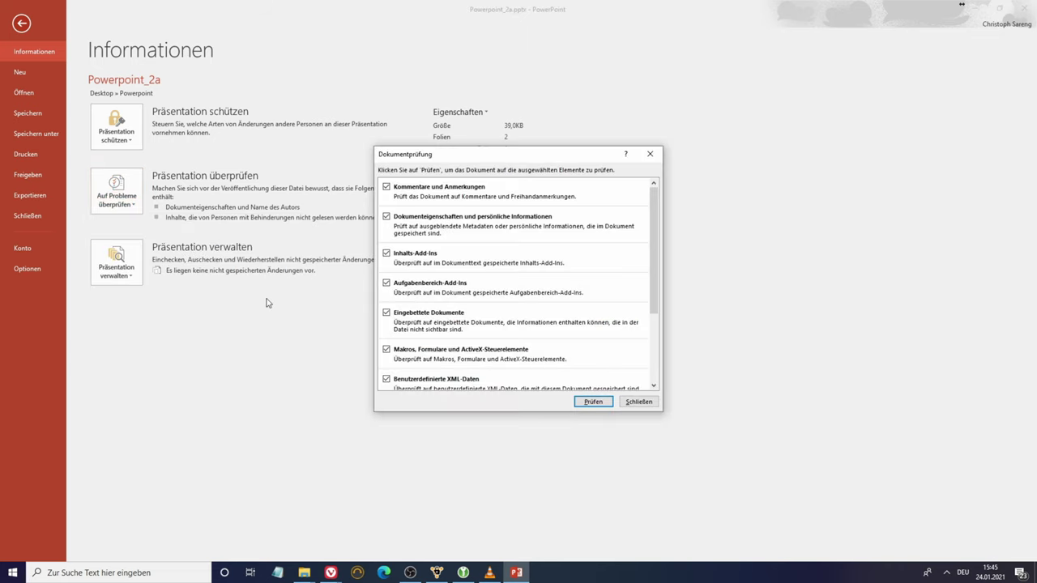
Inspect only embedded documents, invisible content and external slide content, then close the results
left_click(387, 187)
left_click(386, 217)
left_click(386, 282)
left_click(386, 350)
left_click(387, 379)
scroll(513, 325, "down", 1)
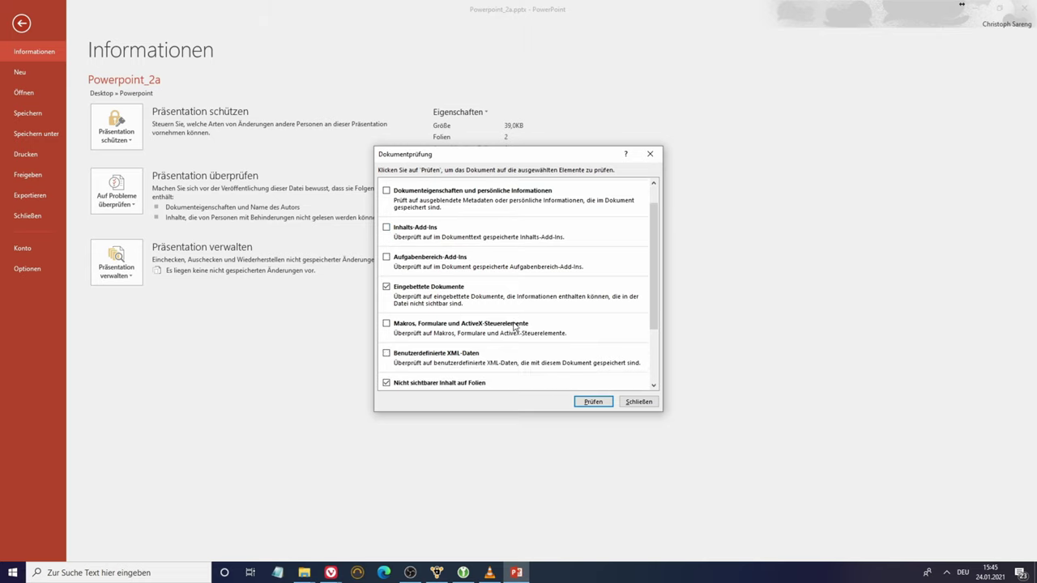
scroll(503, 336, "down", 2)
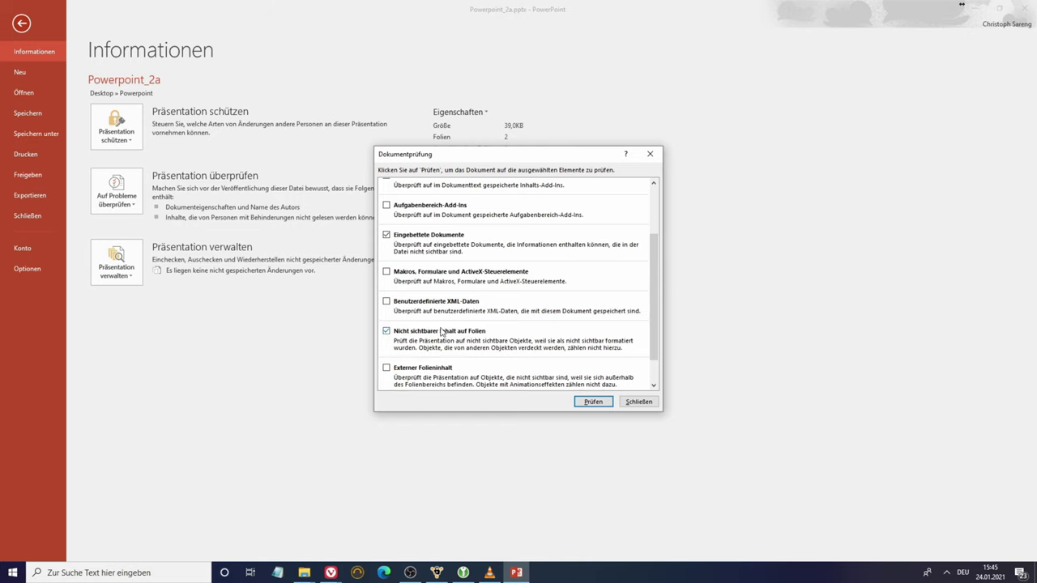
scroll(528, 337, "down", 1)
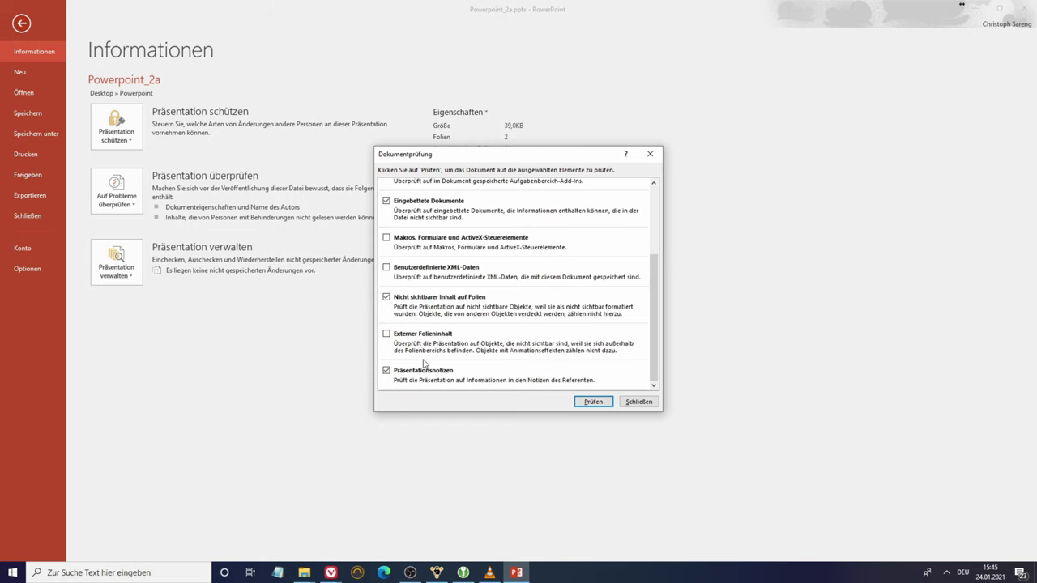
left_click(387, 334)
left_click(386, 371)
left_click(593, 402)
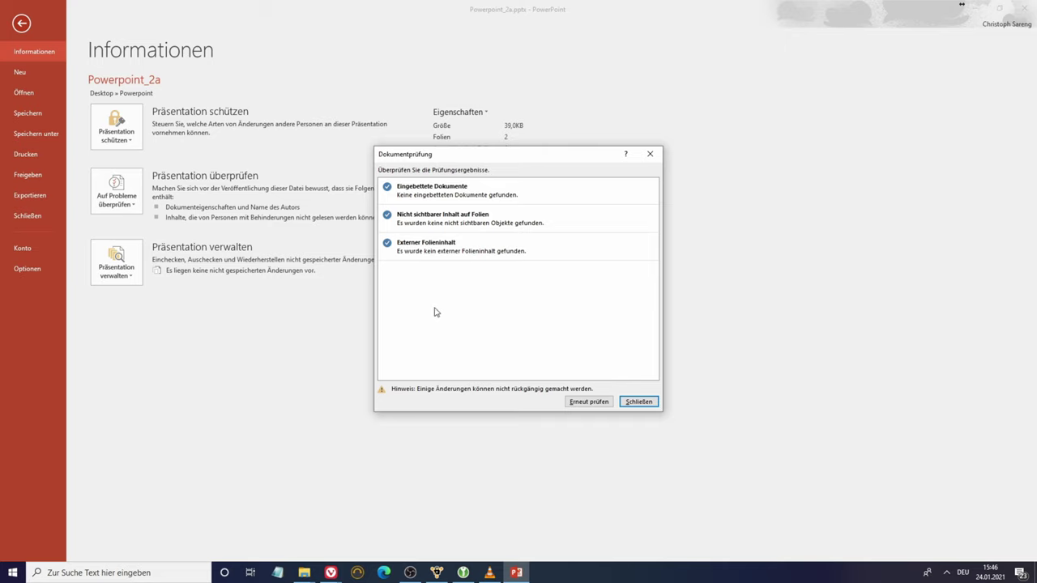
left_click(638, 402)
Return to the slides on the Insert tab, cancelling an accidental picture dialog
left_click(11, 24)
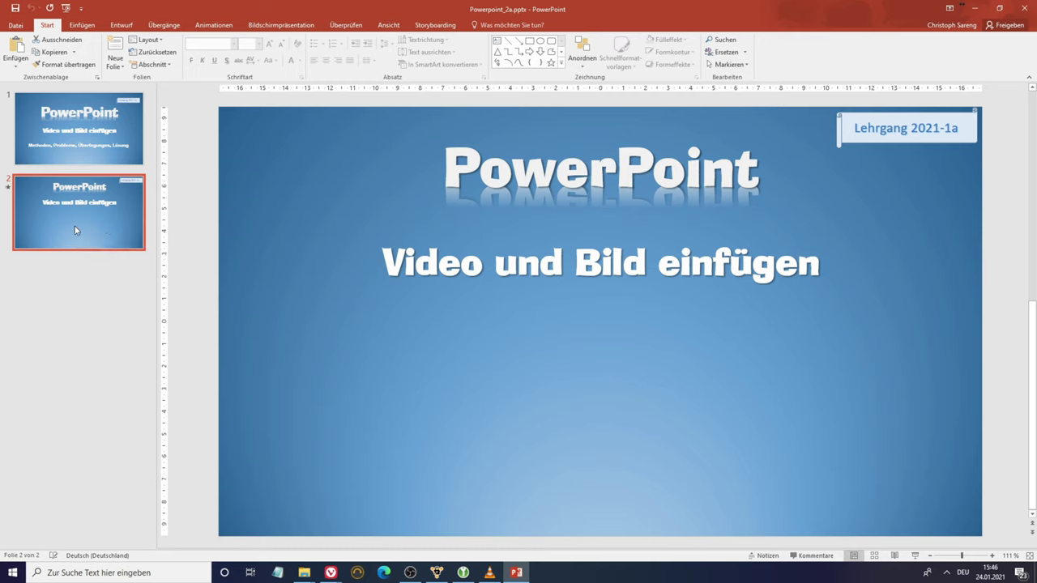
left_click(85, 26)
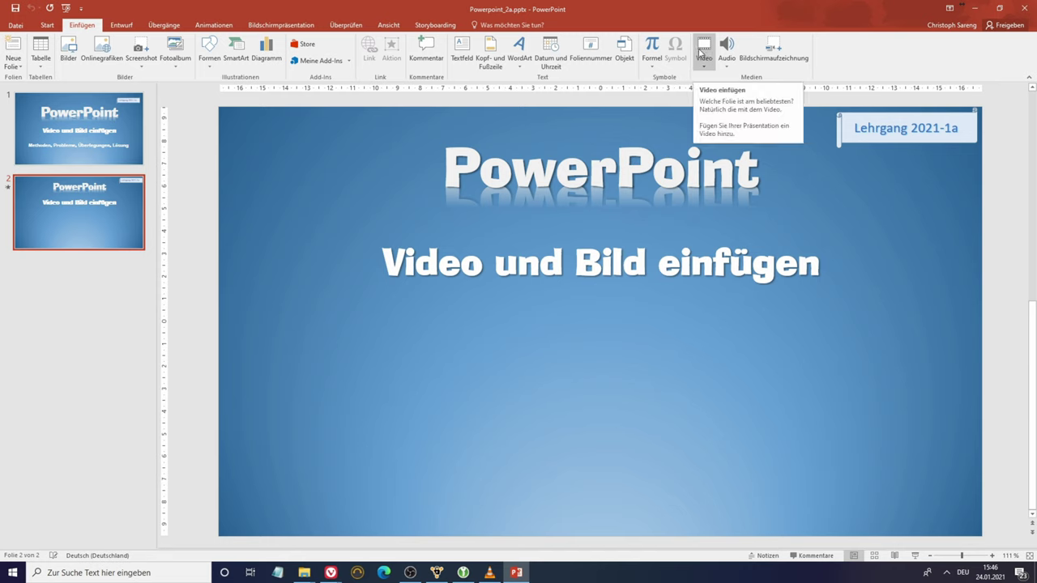
left_click(68, 48)
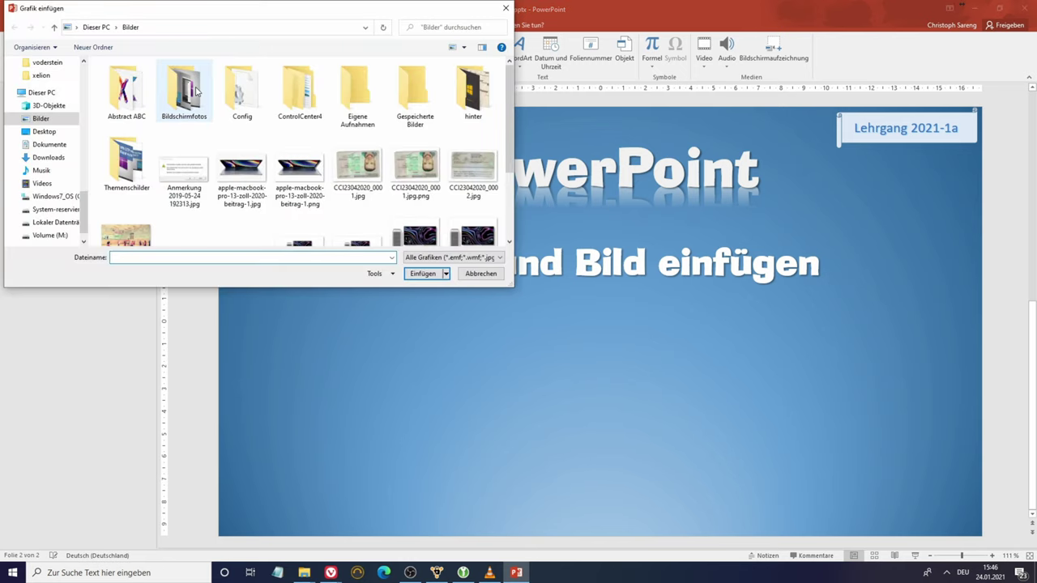
left_click(506, 9)
Insert Unbenannt.mp4 from this computer onto slide 2 as Verknüpfung mit Datei
left_click(704, 50)
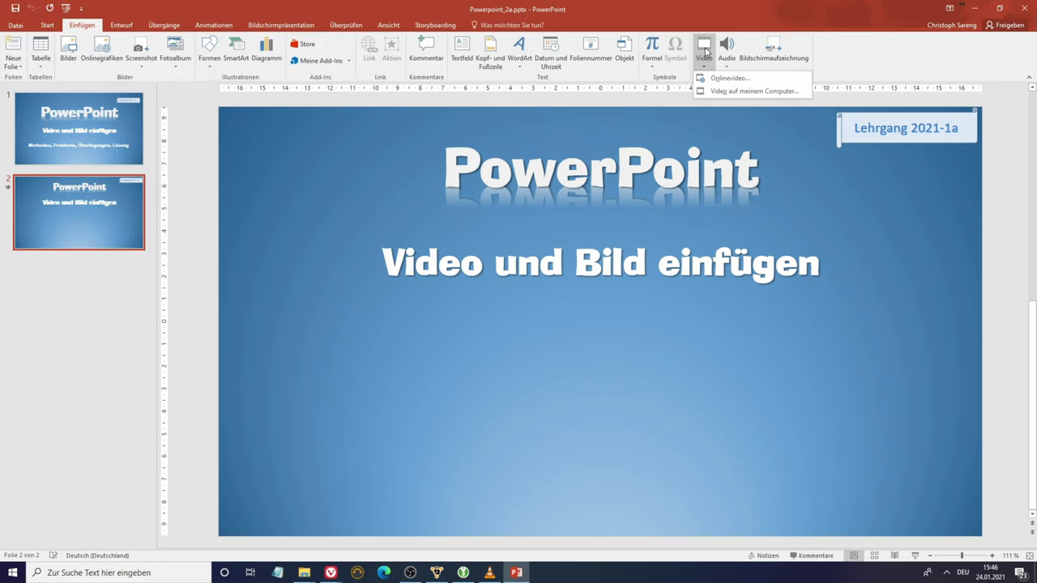
left_click(721, 92)
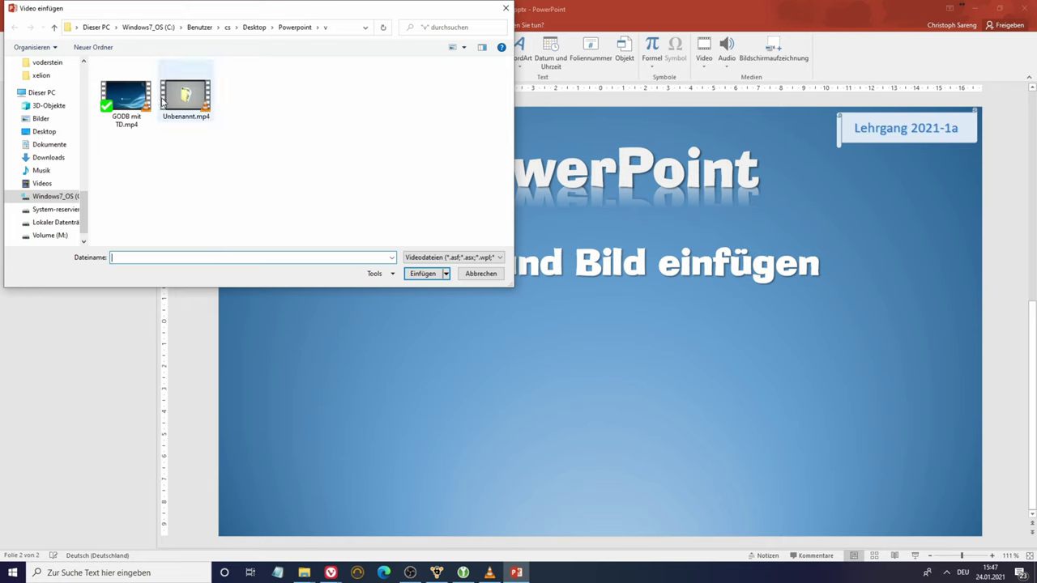
left_click(204, 115)
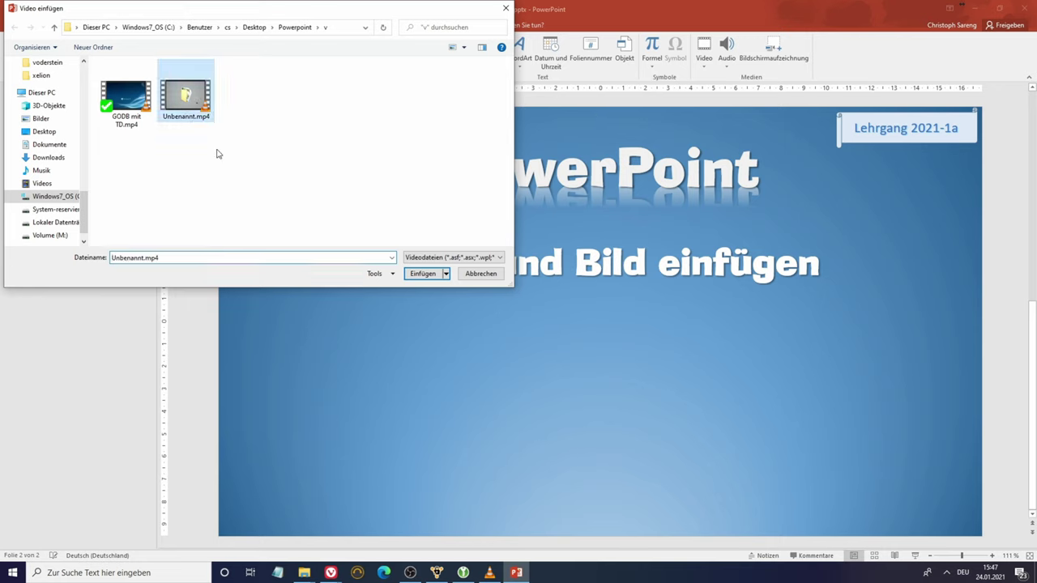
left_click(446, 274)
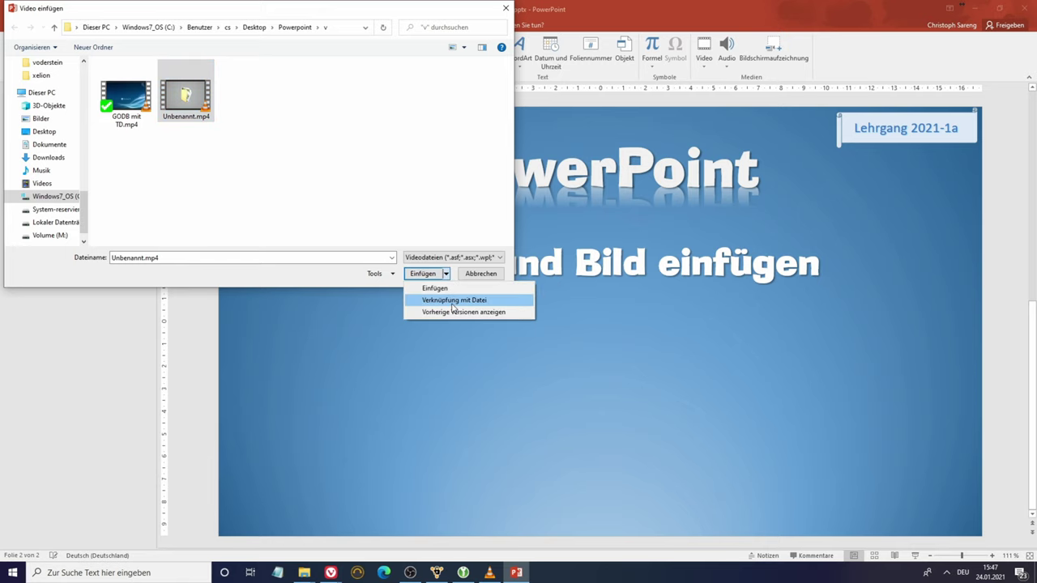
left_click(452, 302)
Shrink the linked video to 8.6 × 15.3 cm, center it low on slide 2, and close PowerPoint
left_click_drag(217, 106, 645, 379)
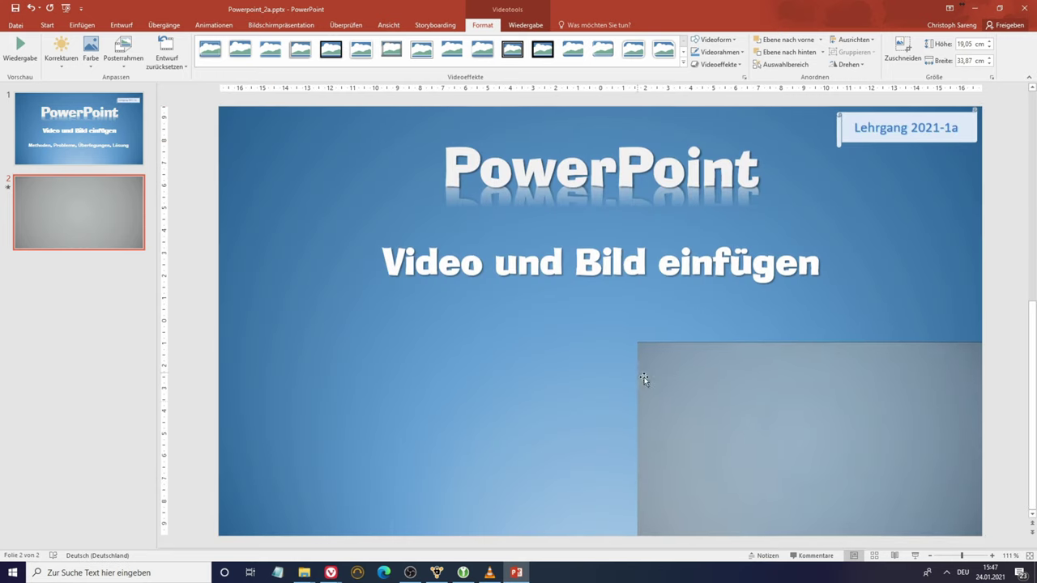
left_click_drag(790, 424, 582, 395)
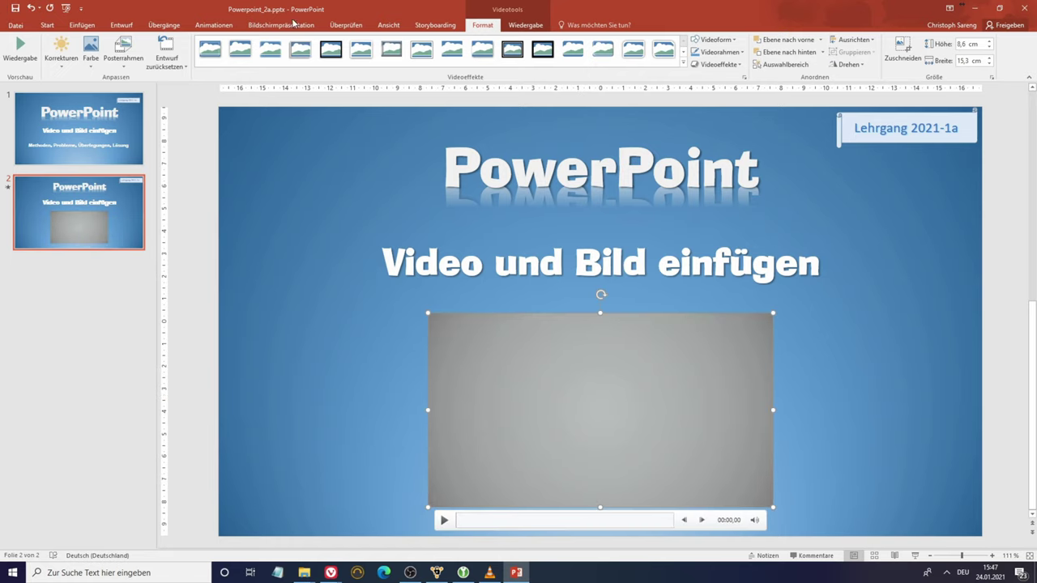
left_click(1029, 16)
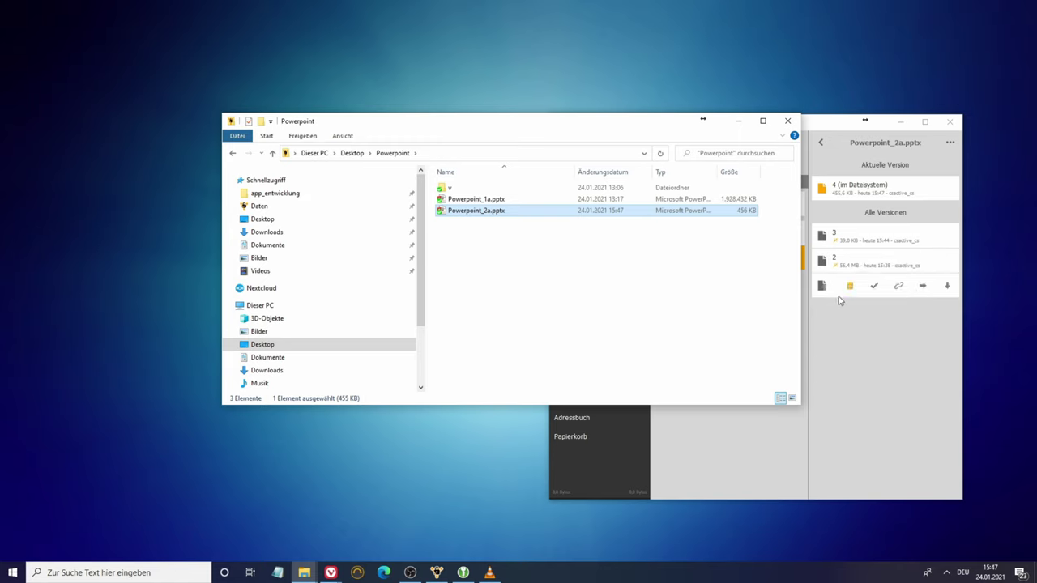
Copy Powerpoint_2a.pptx and paste a duplicate into the same Powerpoint folder
mouse_move(848, 271)
mouse_move(838, 196)
left_click(466, 265)
left_click(466, 211)
right_click(467, 211)
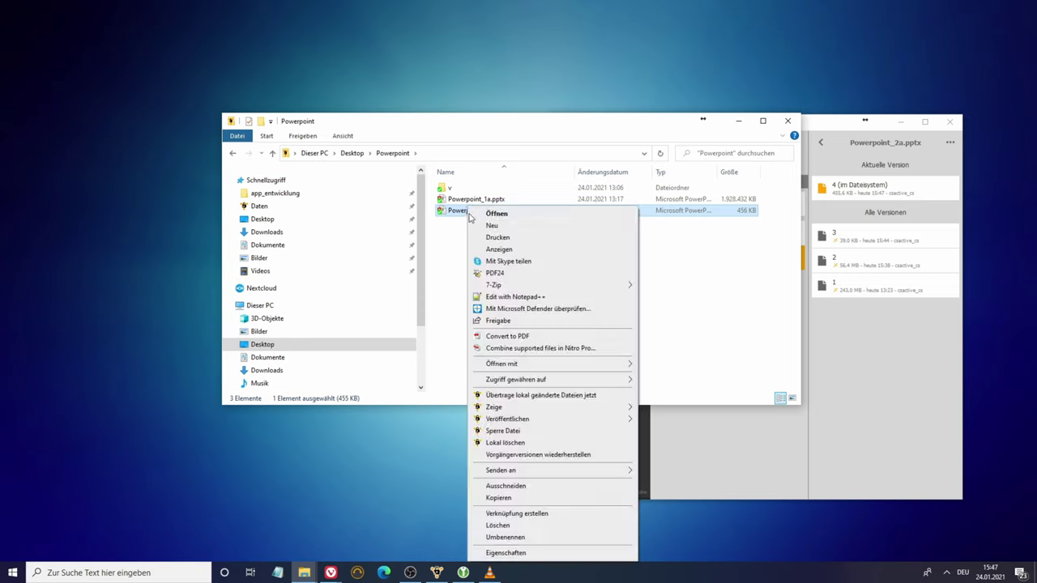
left_click(510, 497)
right_click(477, 287)
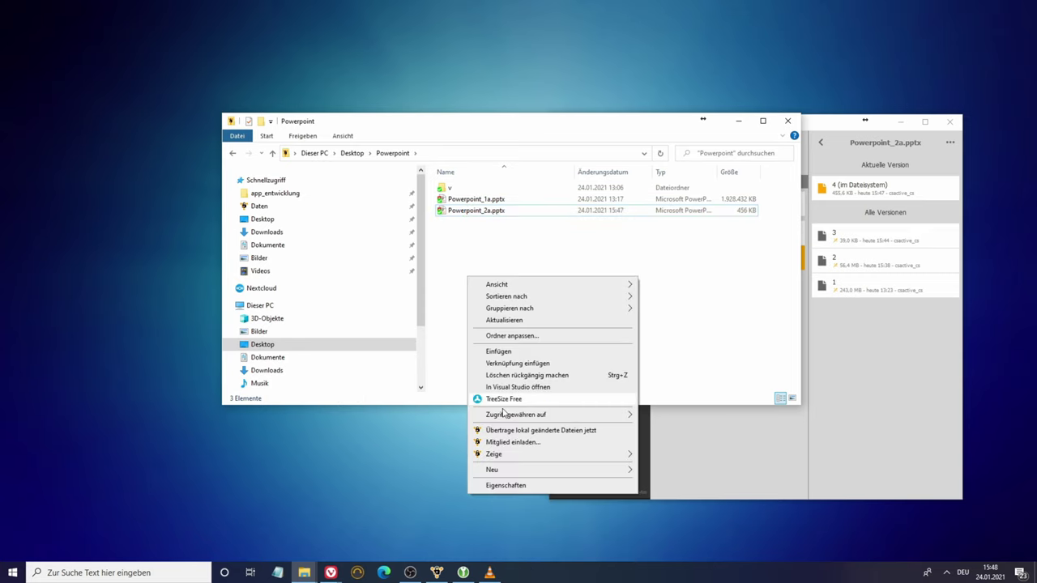
left_click(498, 352)
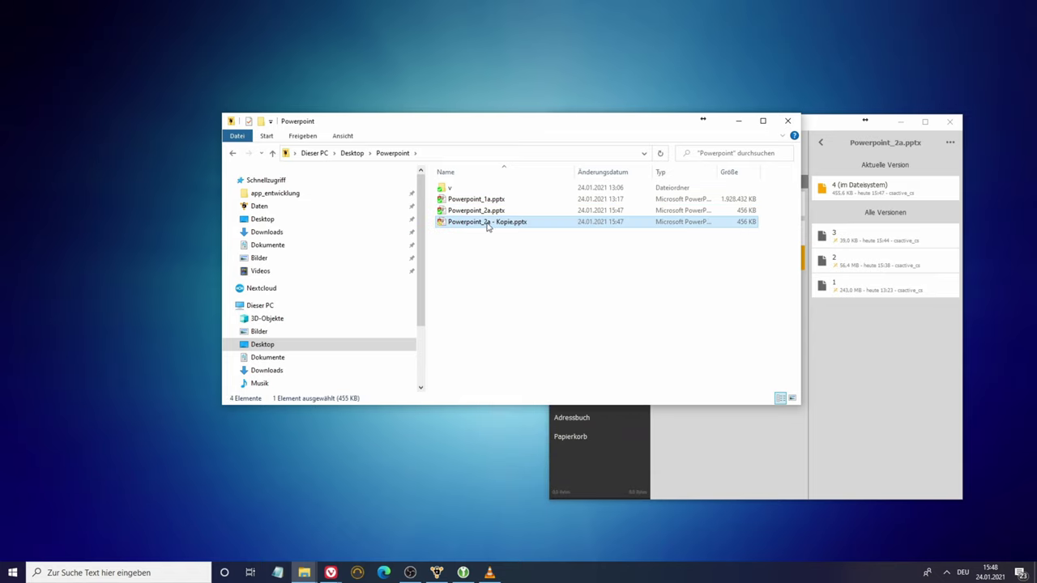
Rename the duplicate from 'Powerpoint_2a - Kopie' to Powerpoint_2b.pptx
left_click(487, 224)
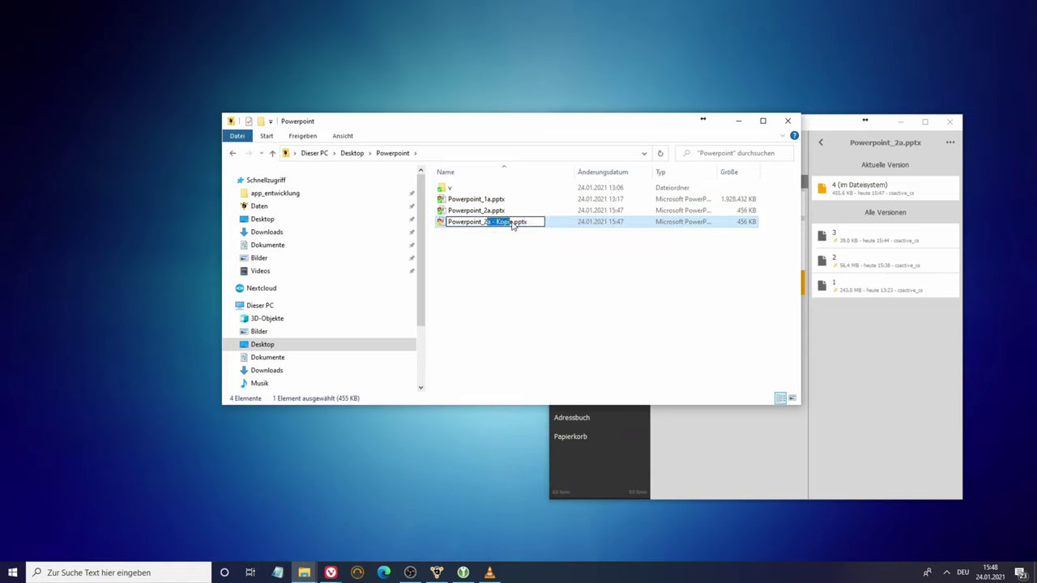
left_click(495, 212)
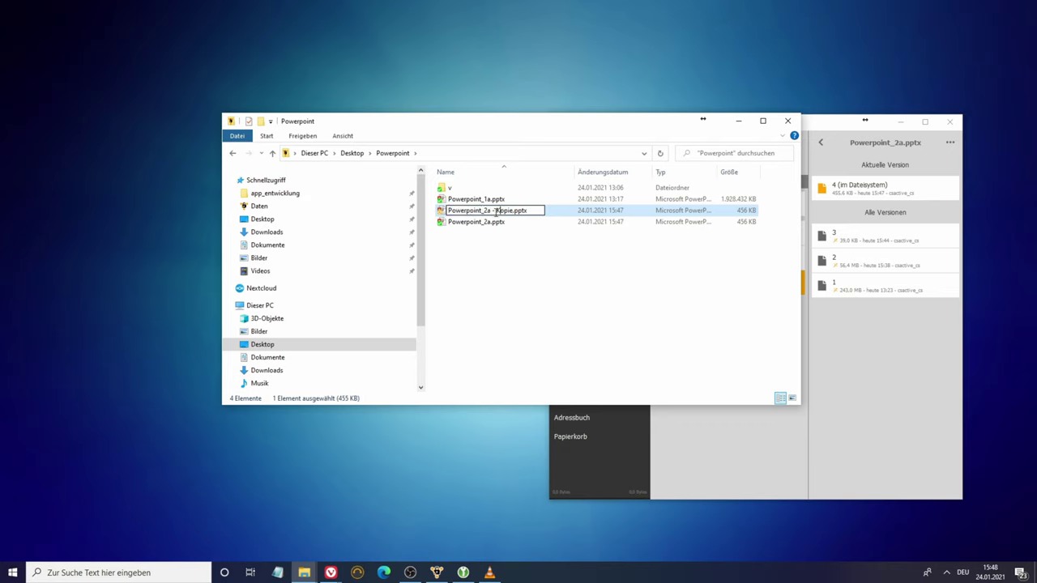
left_click_drag(487, 211, 527, 210)
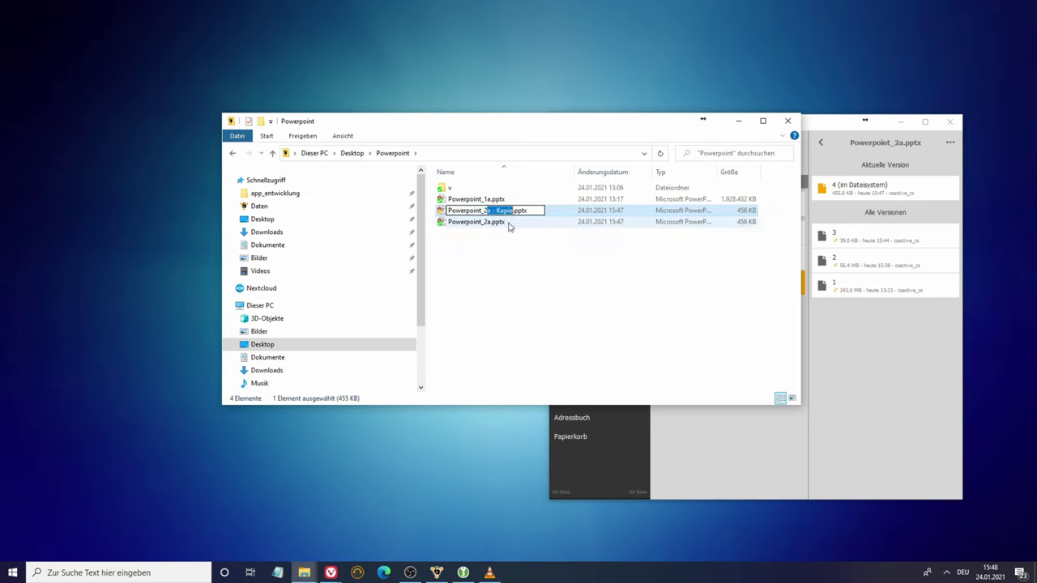
type("b")
left_click(501, 273)
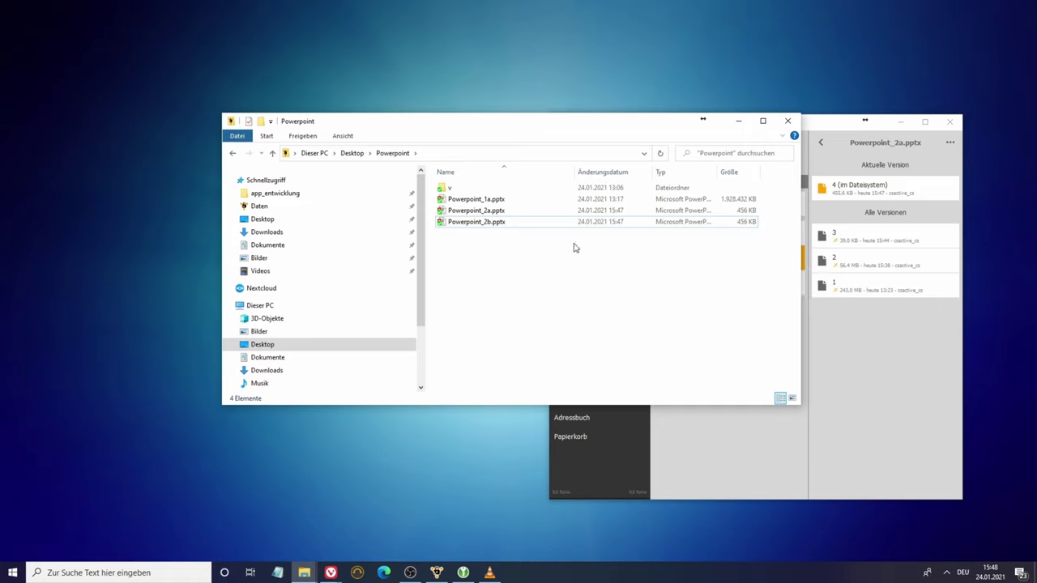
Open the presentation and change the first Lehrgang label from 2021-1a to 2021-1b
left_click(482, 212)
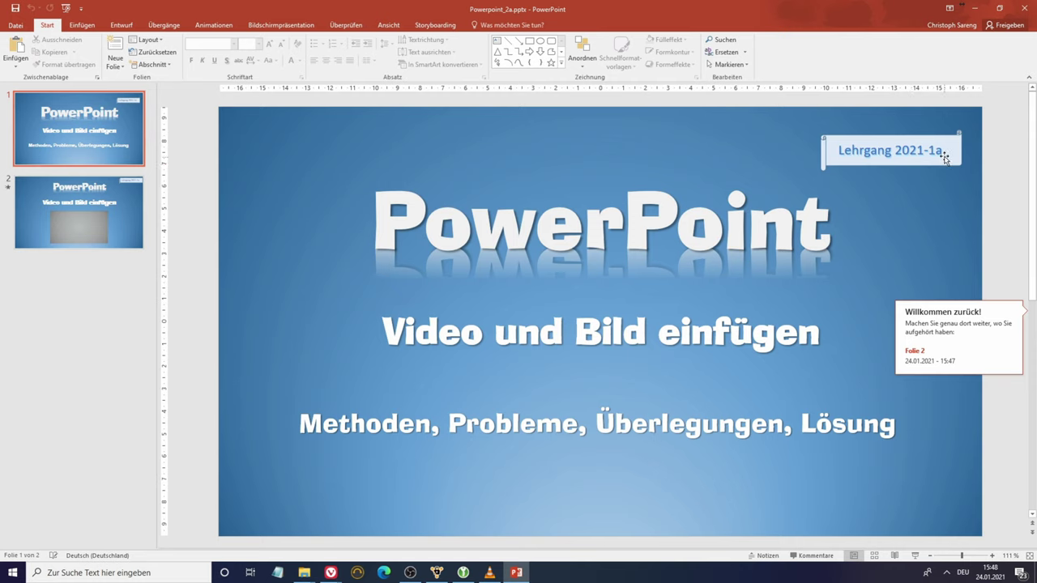
left_click(942, 154)
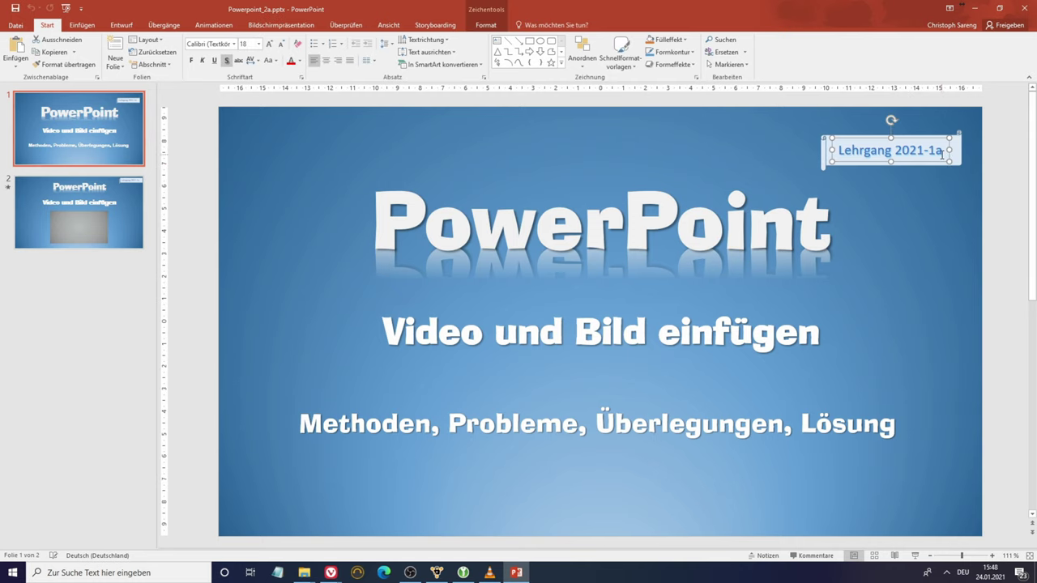
left_click(939, 152)
key("Delete")
type("b")
Change the slide 2 course label from 2021-1a to 2021-1b as well
scroll(576, 241, "down", 1)
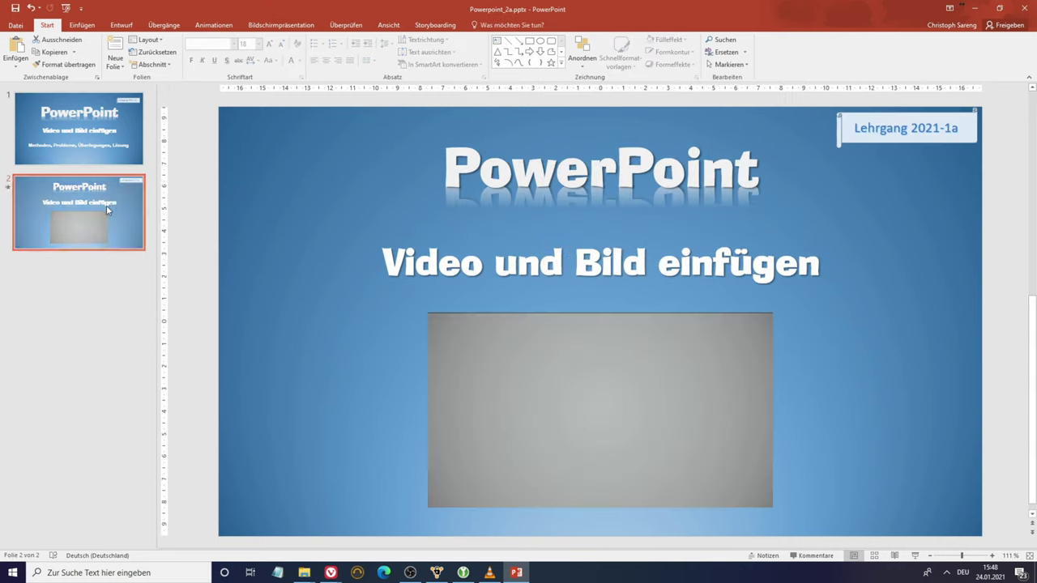
left_click(954, 127)
double_click(955, 131)
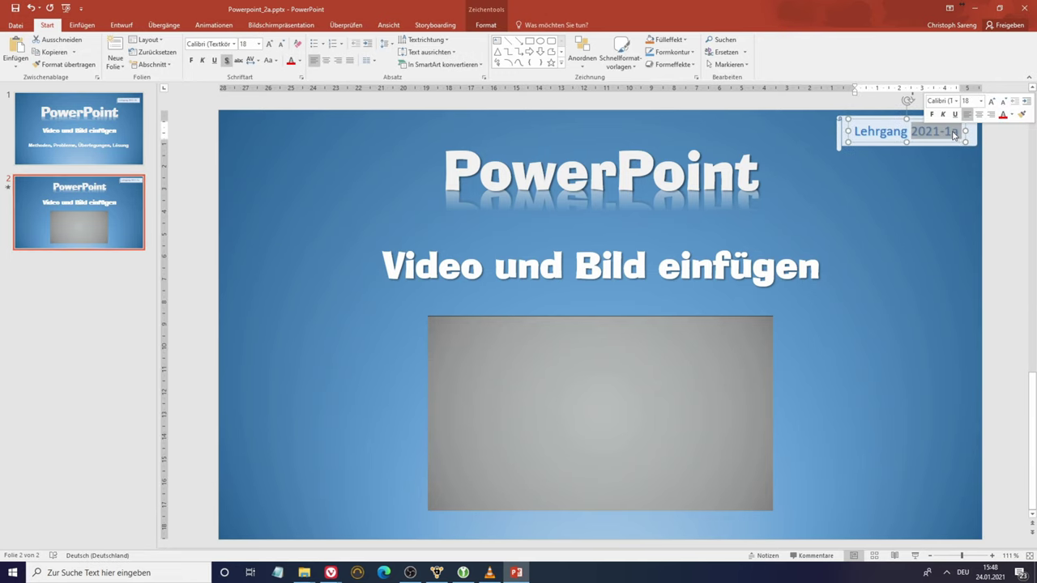
left_click(953, 131)
double_click(955, 130)
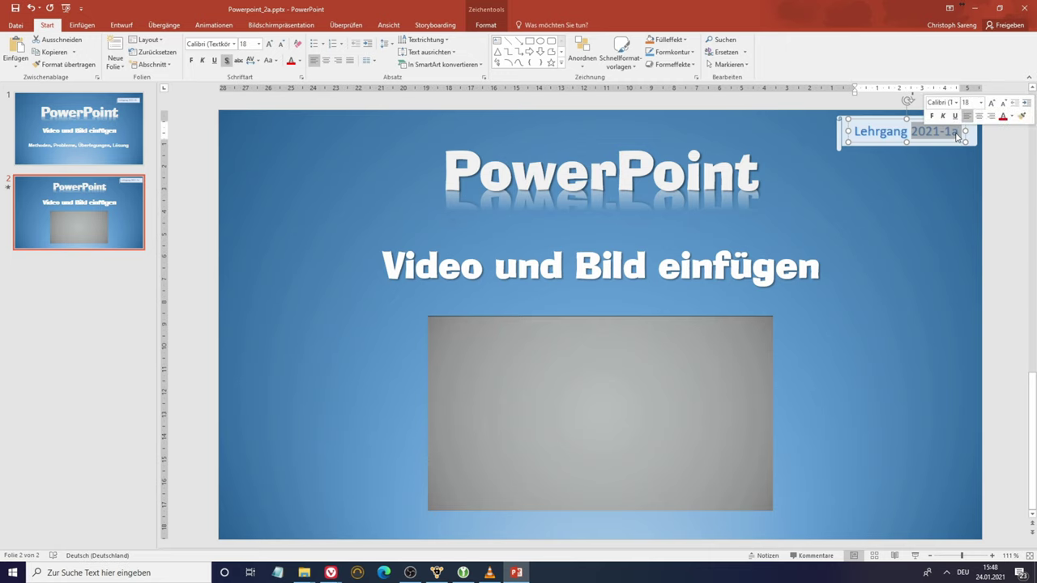
left_click(958, 131)
left_click(954, 130)
key("Delete")
type("b")
left_click(937, 271)
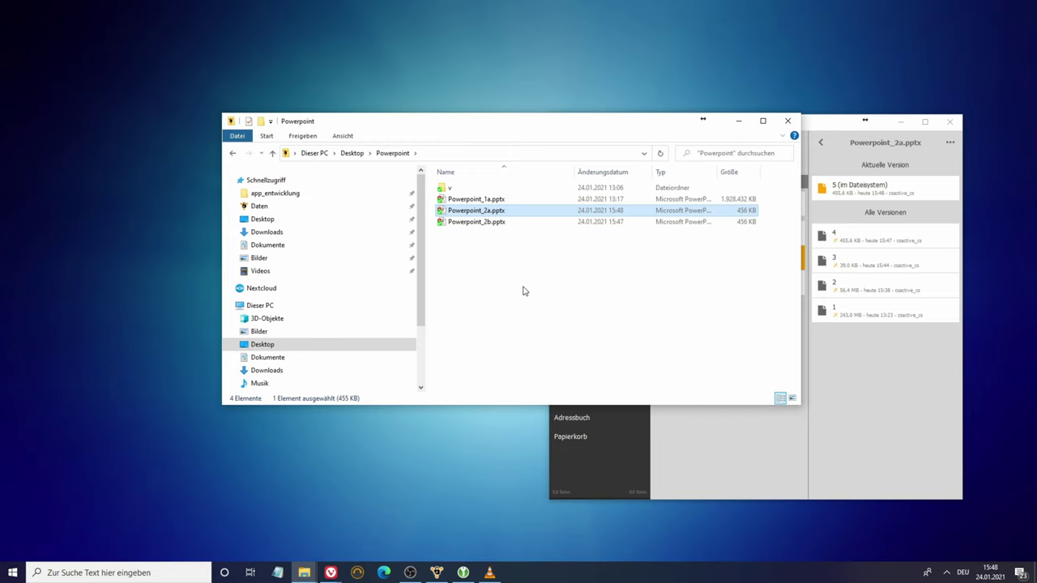
left_click(452, 189)
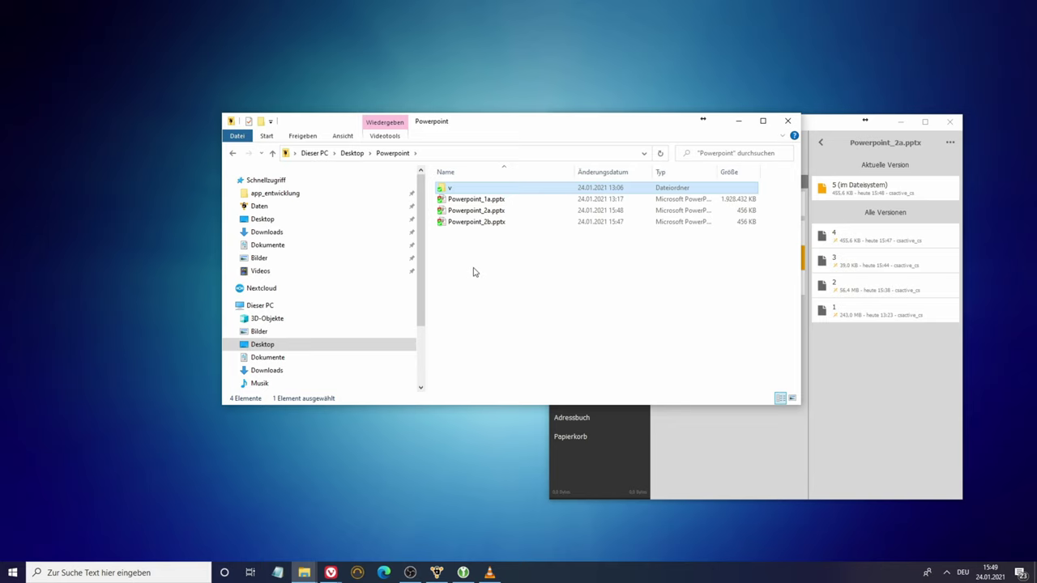
left_click(478, 202)
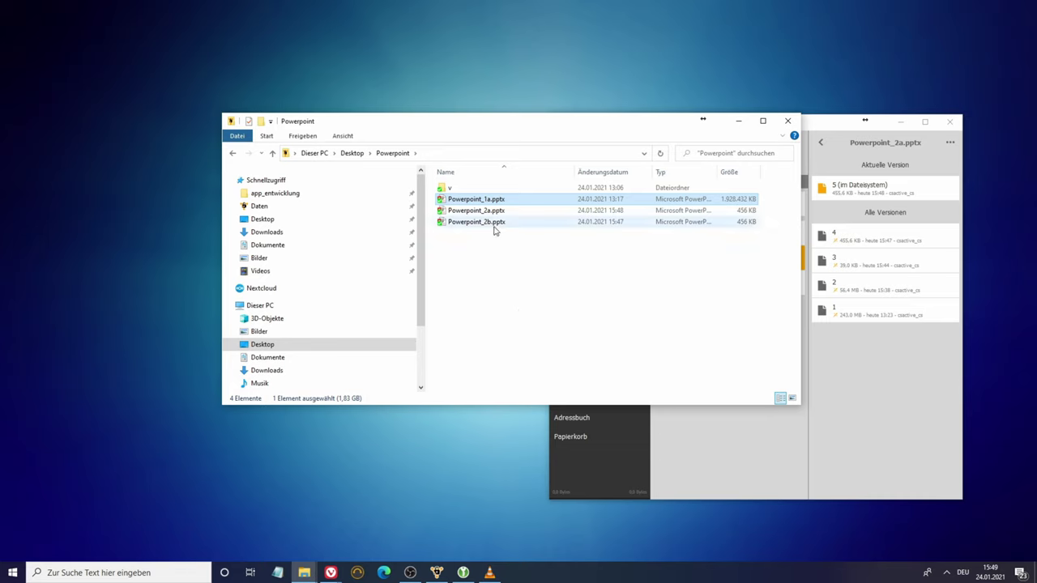
left_click(448, 191)
double_click(448, 190)
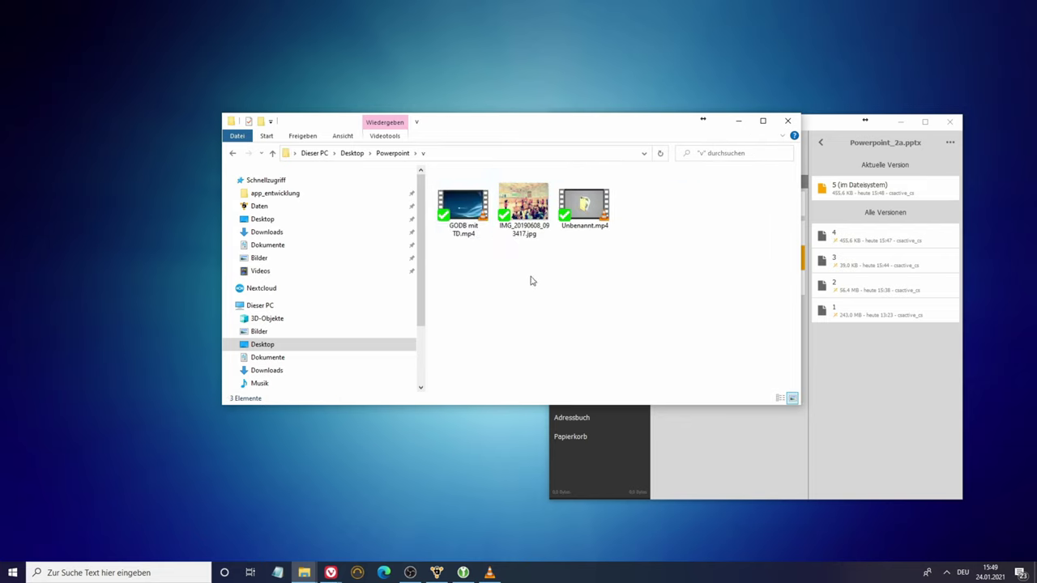
left_click(392, 153)
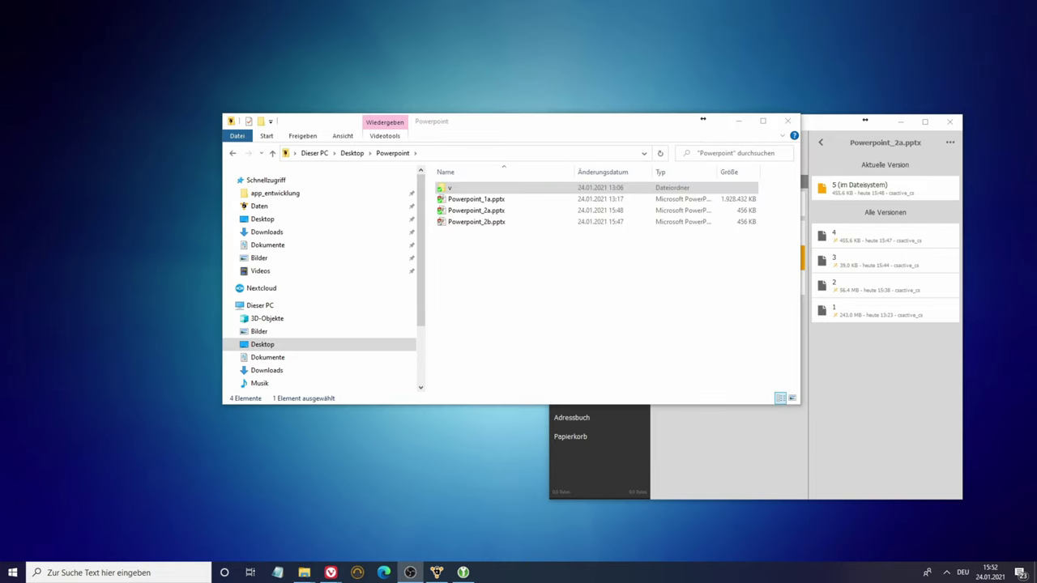